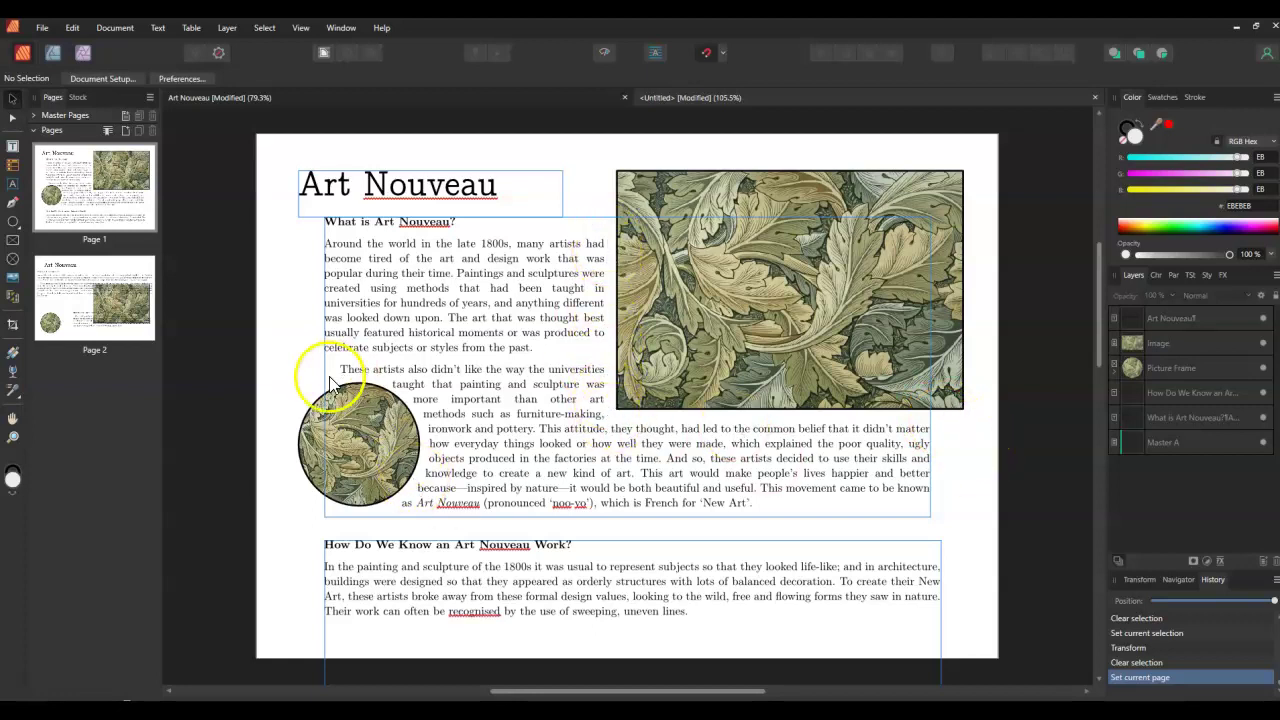
Drag the page 1 rectangular acanthus image left and down into the body text
click(315, 432)
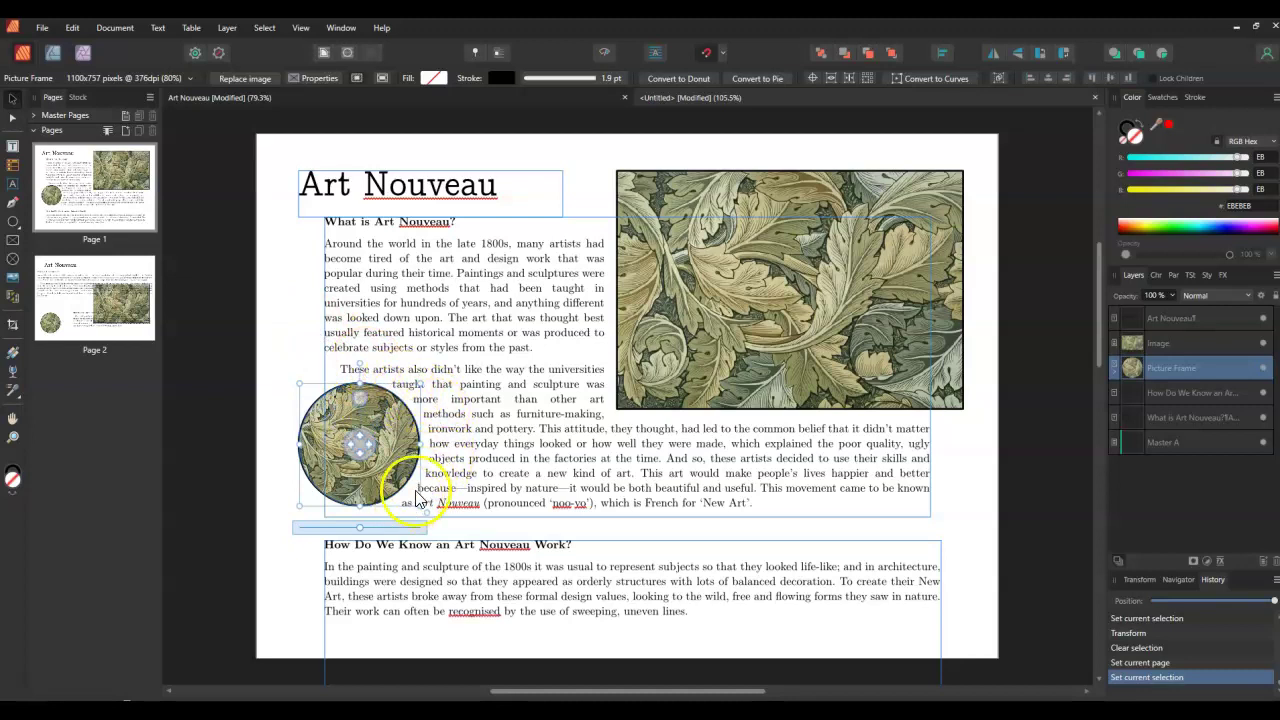
click(260, 330)
scroll(309, 322, down, 1)
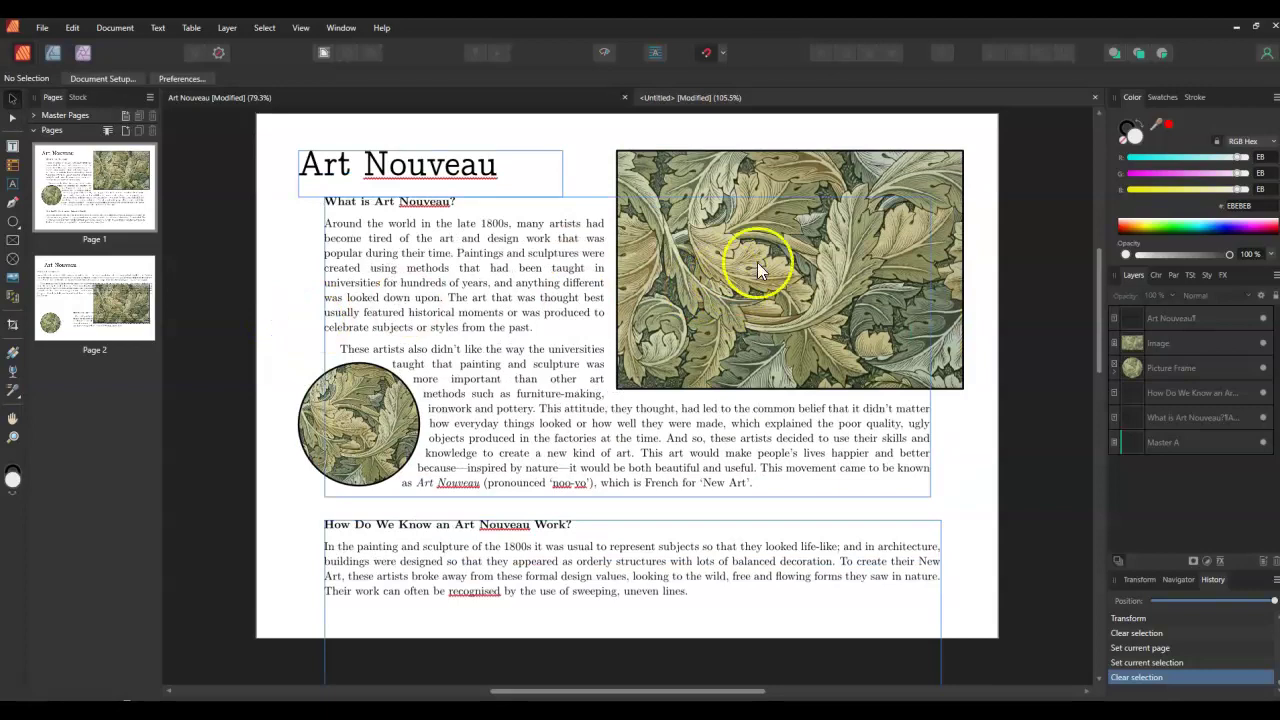
mouse_move(825, 180)
mouse_down()
mouse_move(808, 177)
mouse_move(725, 240)
mouse_move(730, 205)
mouse_move(966, 177)
mouse_move(842, 179)
mouse_up()
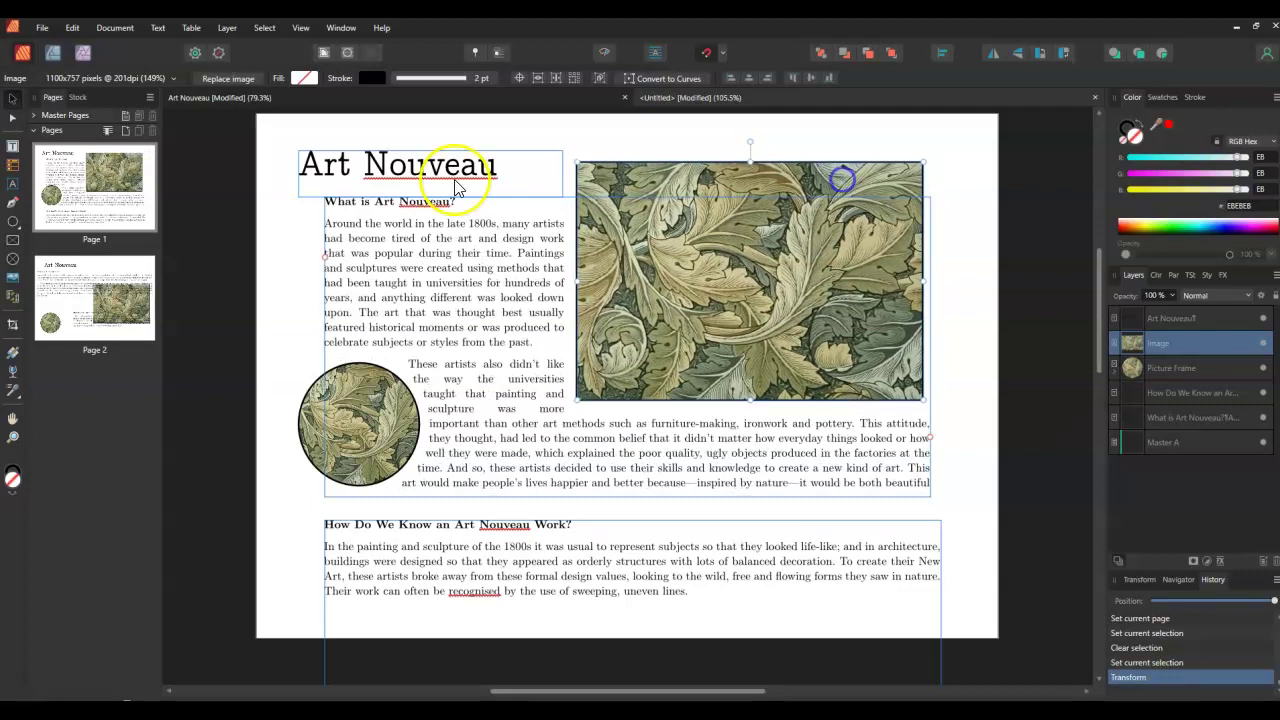
On page 2, position the What is Art Nouveau frame and acanthus image, stacking the image above the text
click(82, 295)
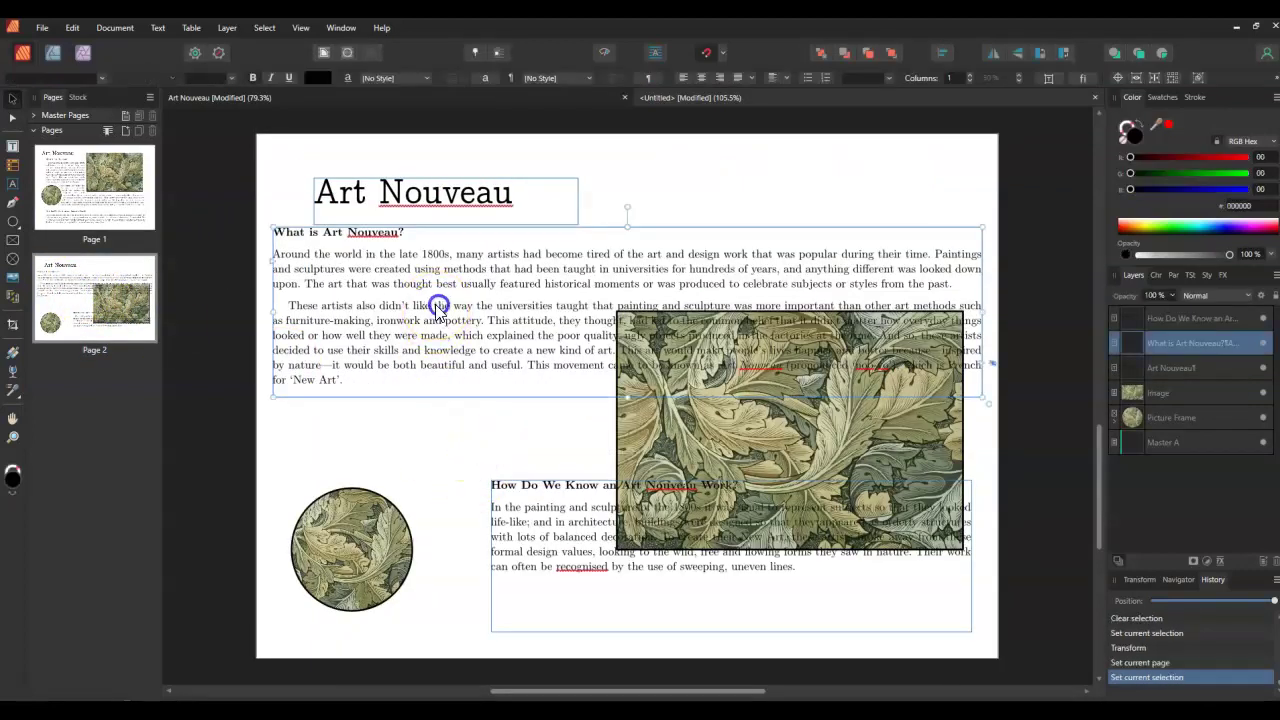
drag(434, 303, 528, 278)
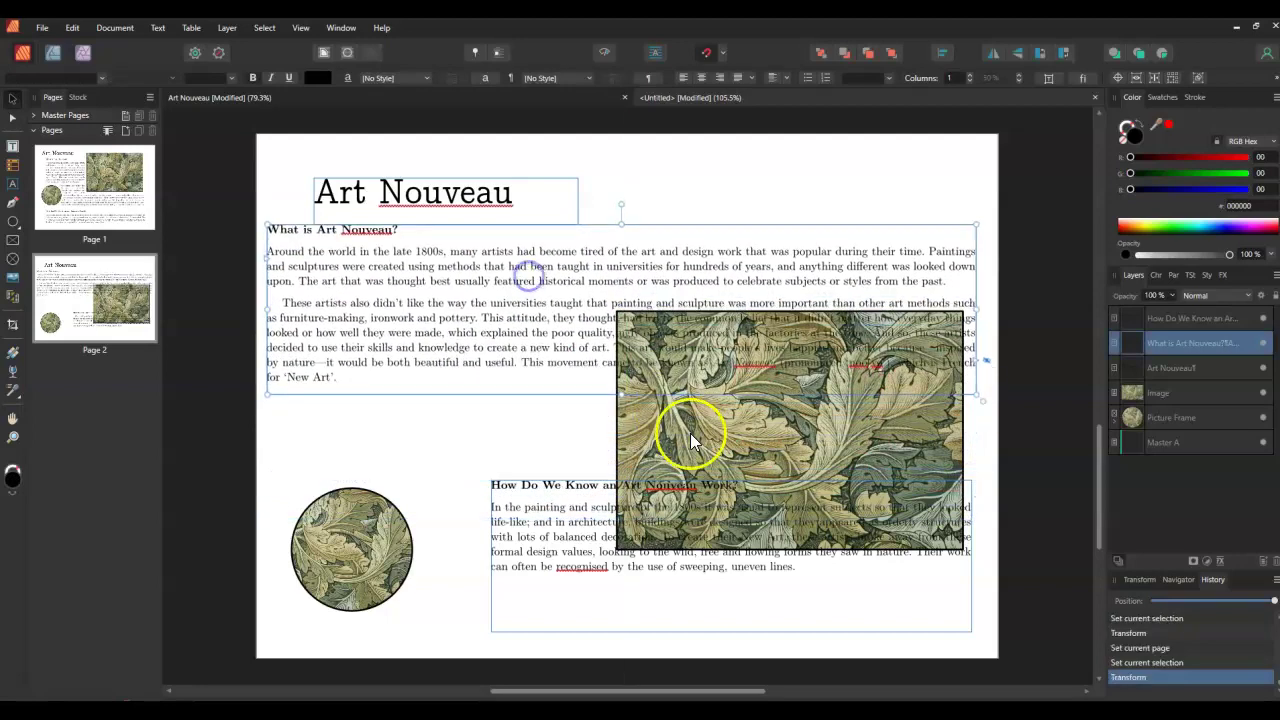
mouse_move(486, 337)
mouse_down()
mouse_move(486, 402)
mouse_move(486, 343)
mouse_move(497, 343)
mouse_up()
drag(646, 437, 662, 365)
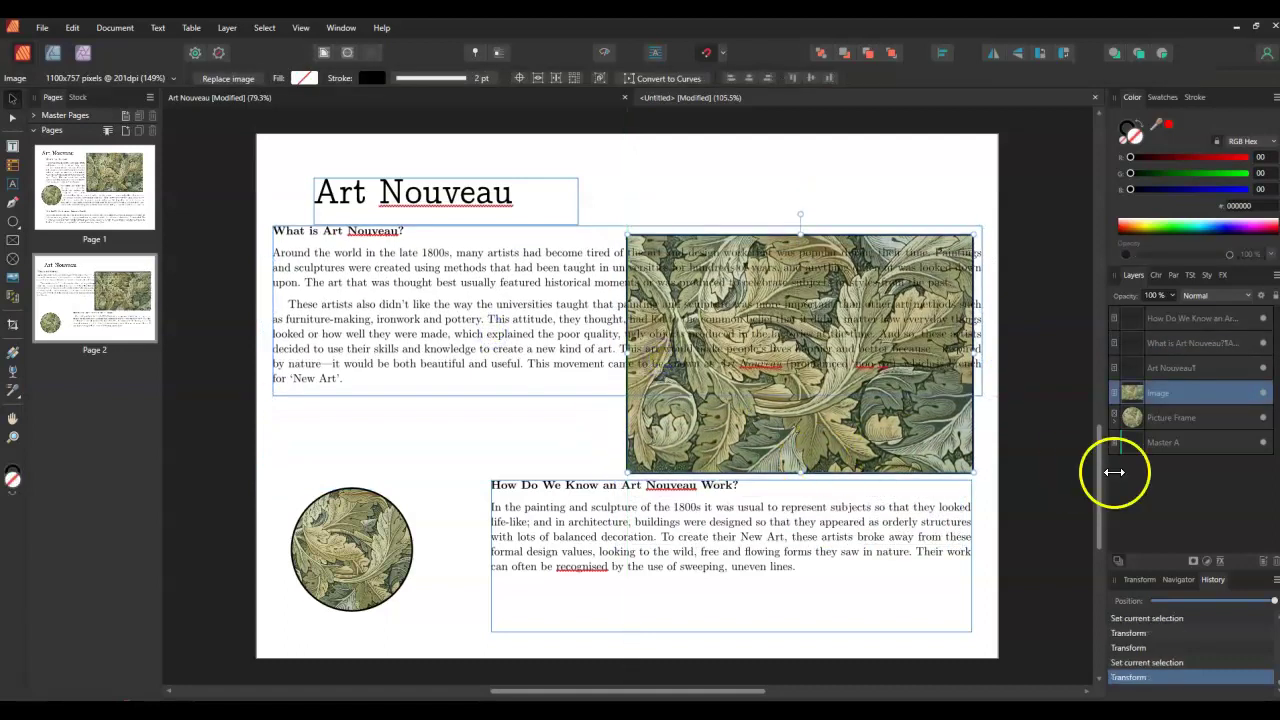
drag(1114, 392, 1119, 318)
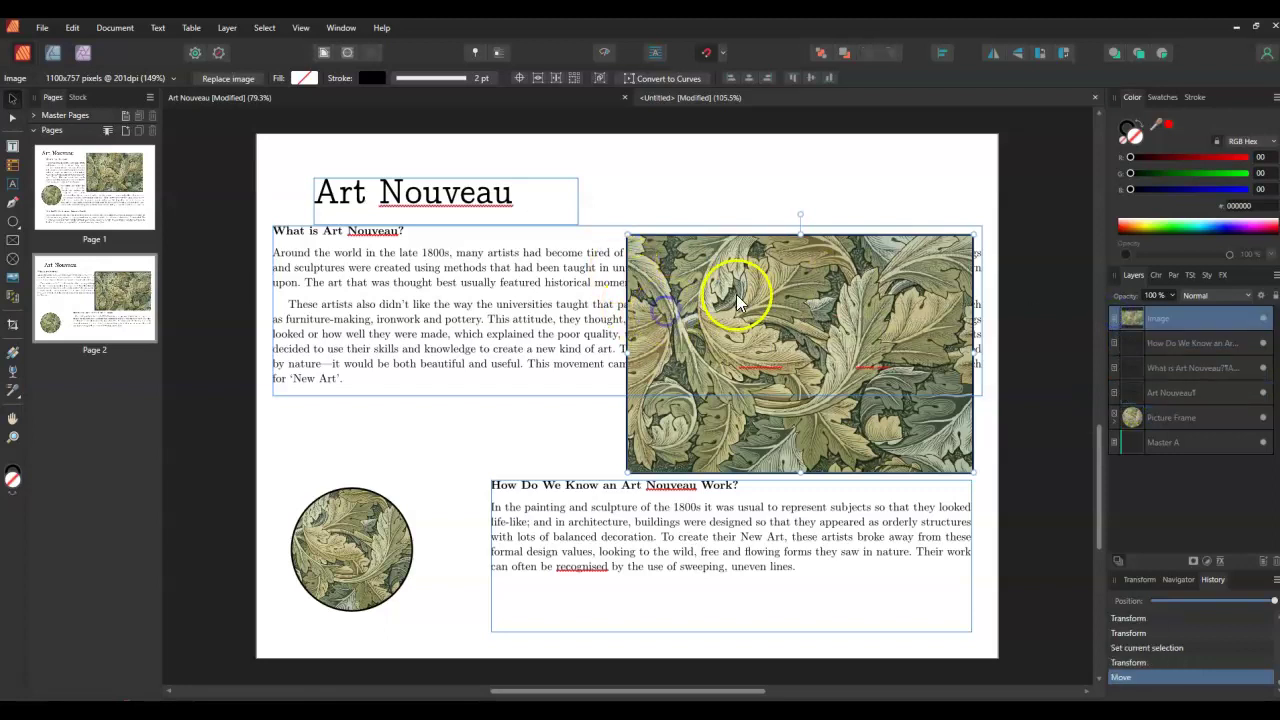
drag(737, 302, 709, 269)
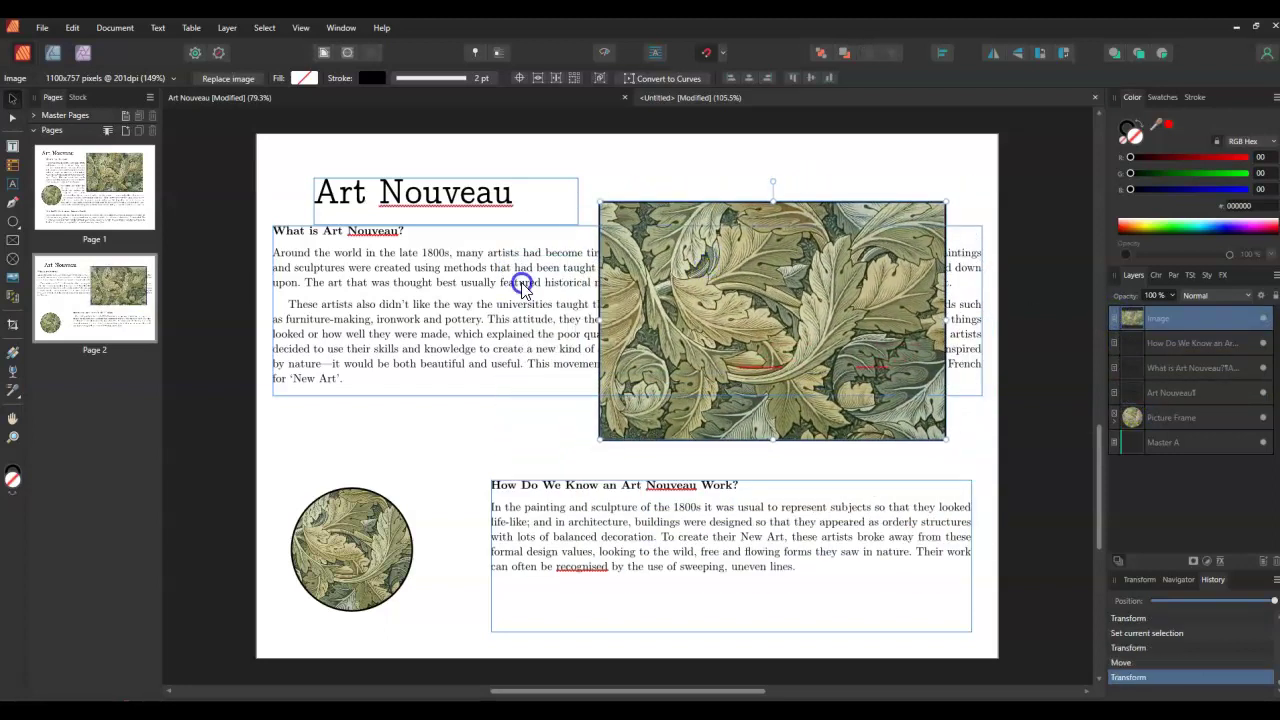
Make the What is Art Nouveau frame taller and wide beneath the image, nudging the image higher
click(957, 314)
drag(980, 309, 581, 308)
drag(427, 397, 423, 468)
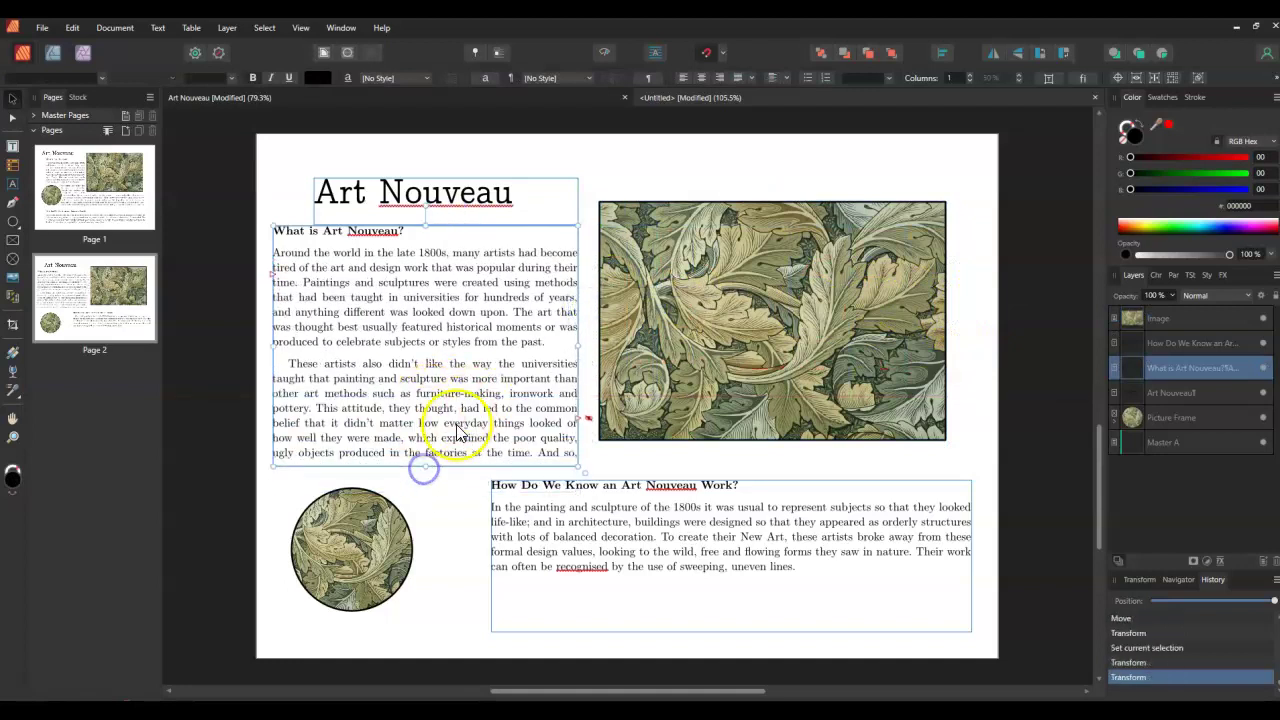
click(834, 350)
drag(755, 318, 772, 295)
click(511, 341)
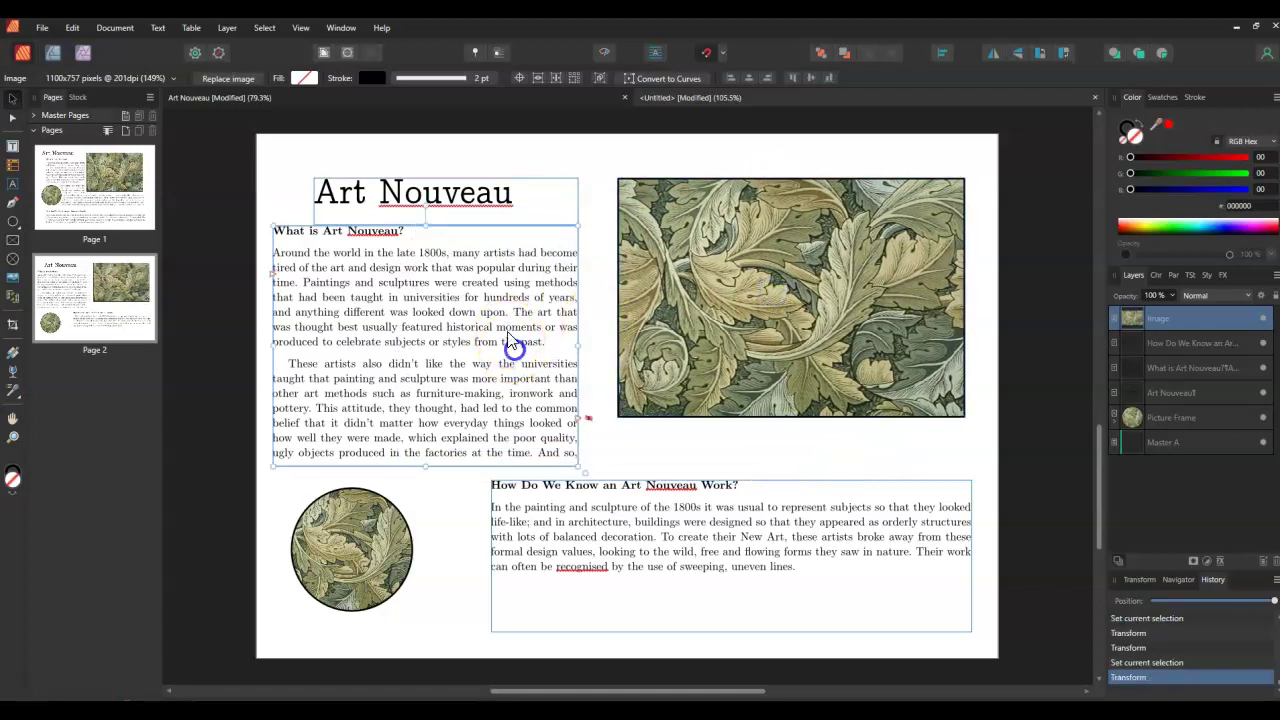
drag(580, 345, 968, 350)
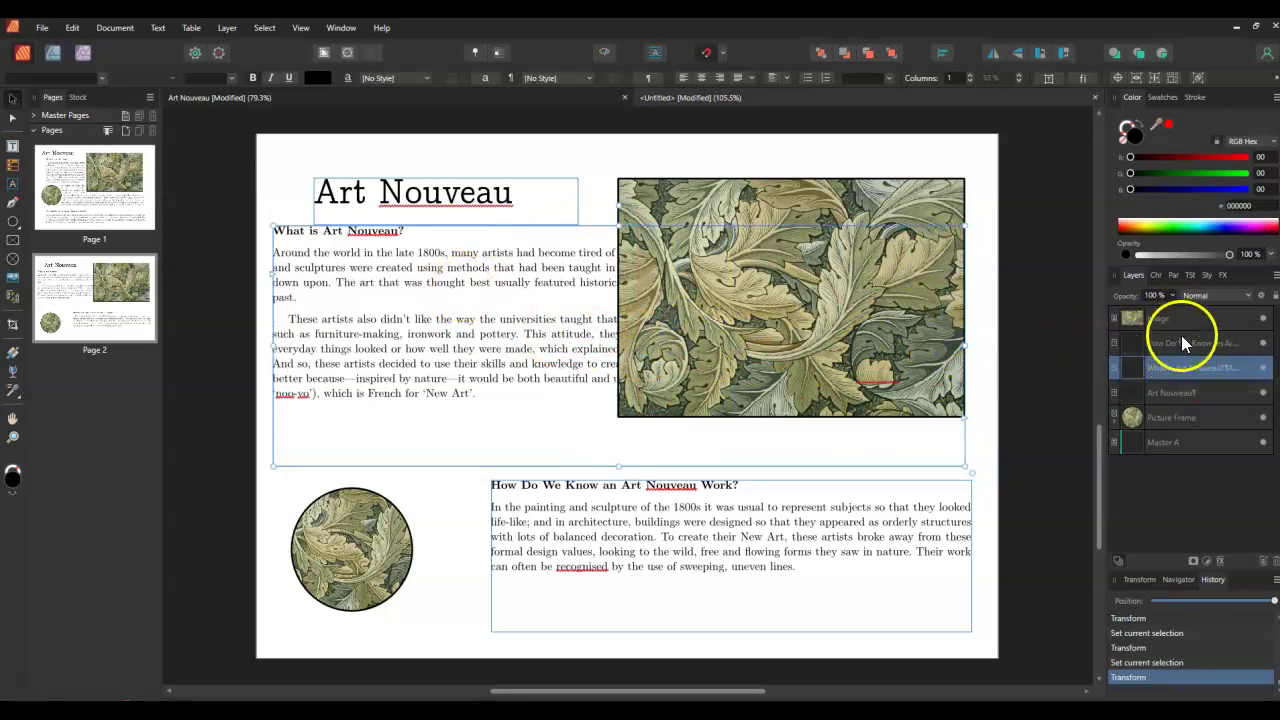
Set the acanthus image's text wrap to Tight
ctrl+click(1189, 324)
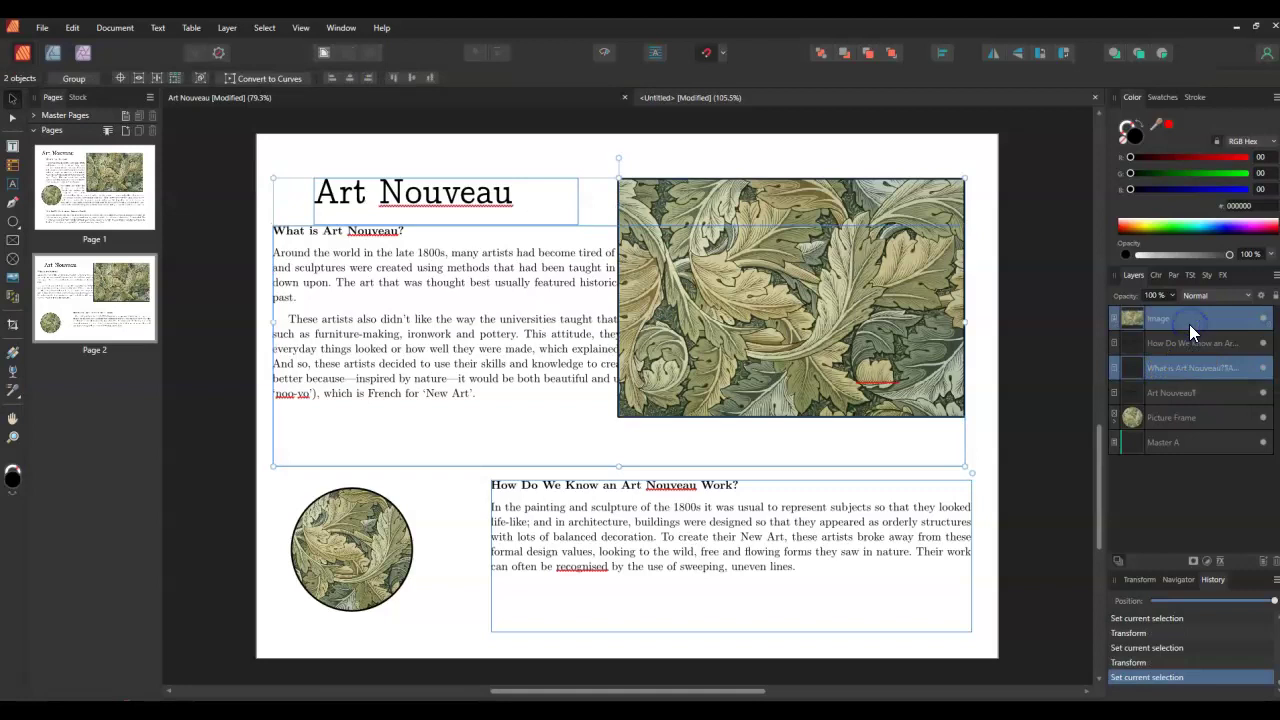
click(323, 54)
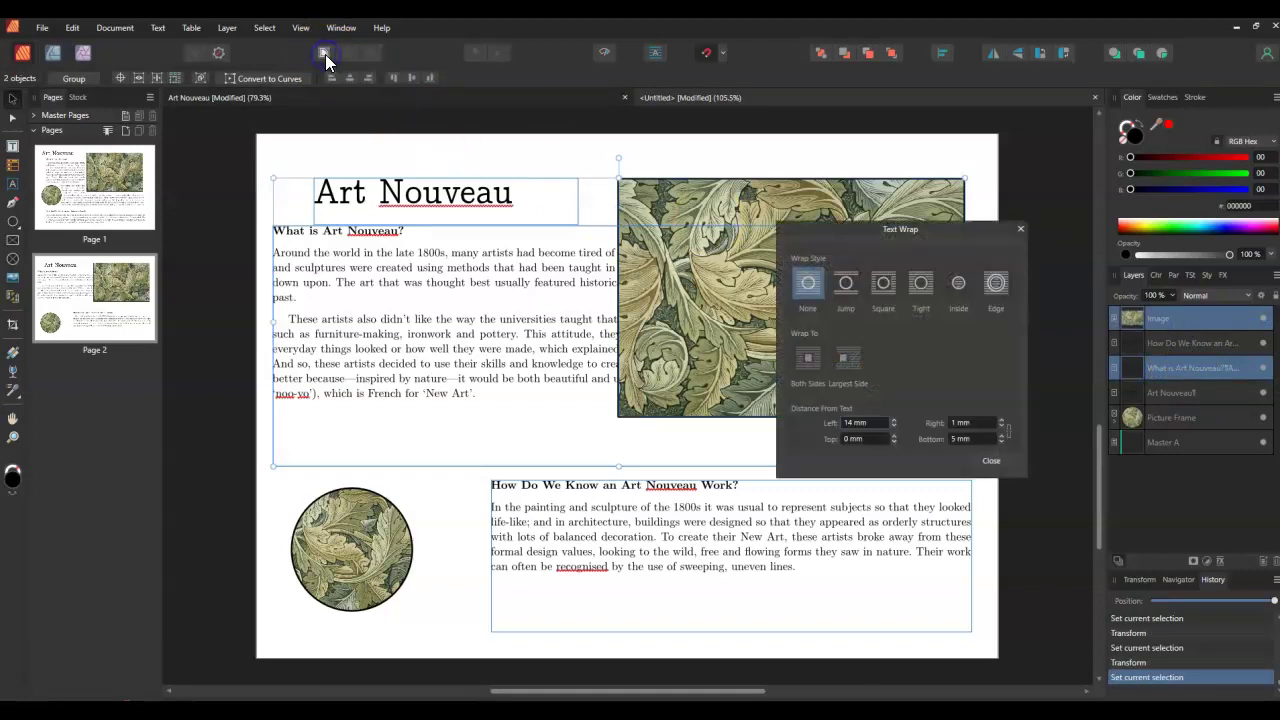
click(921, 286)
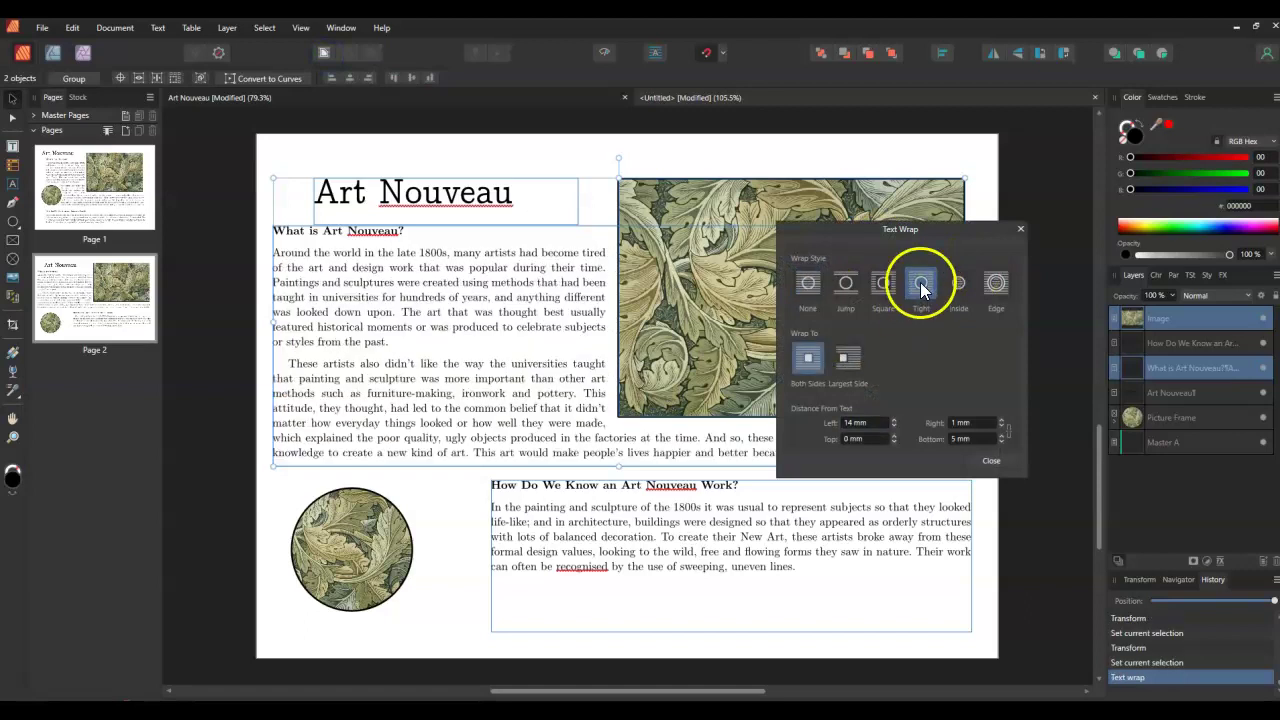
click(1020, 229)
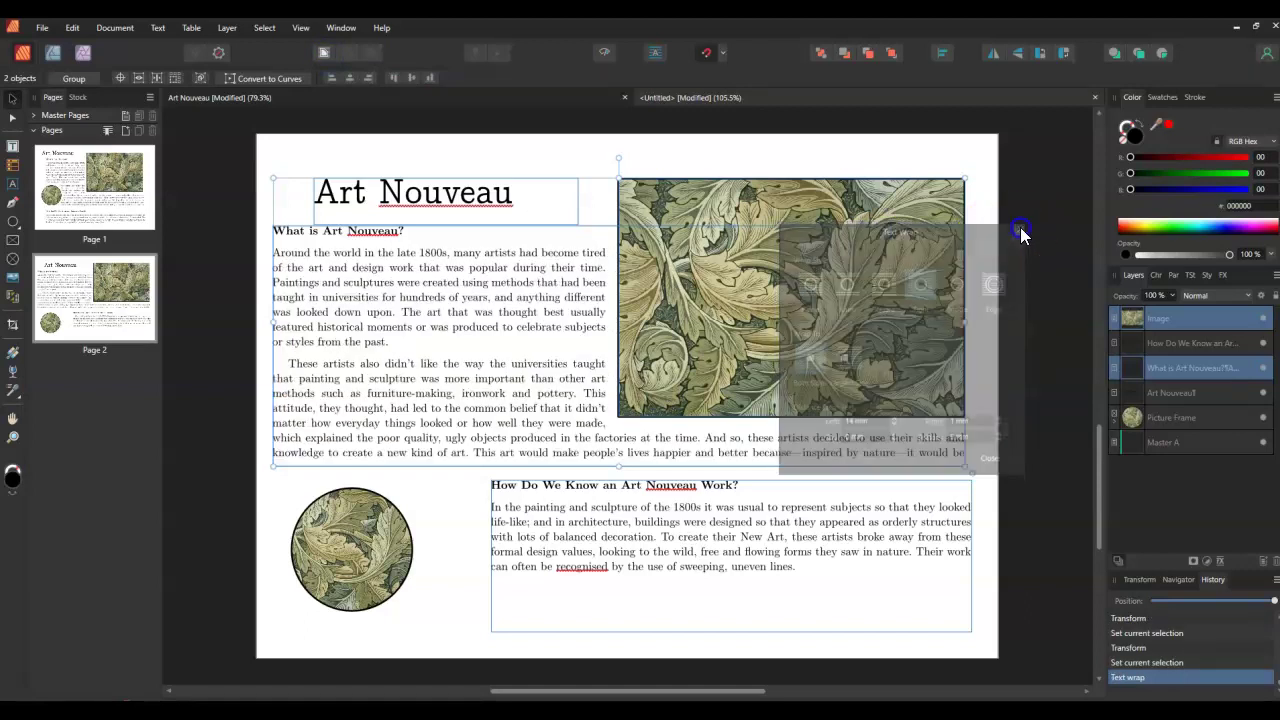
Shrink the acanthus image from its top-right corner and reposition it through the text
drag(728, 206, 781, 235)
click(725, 218)
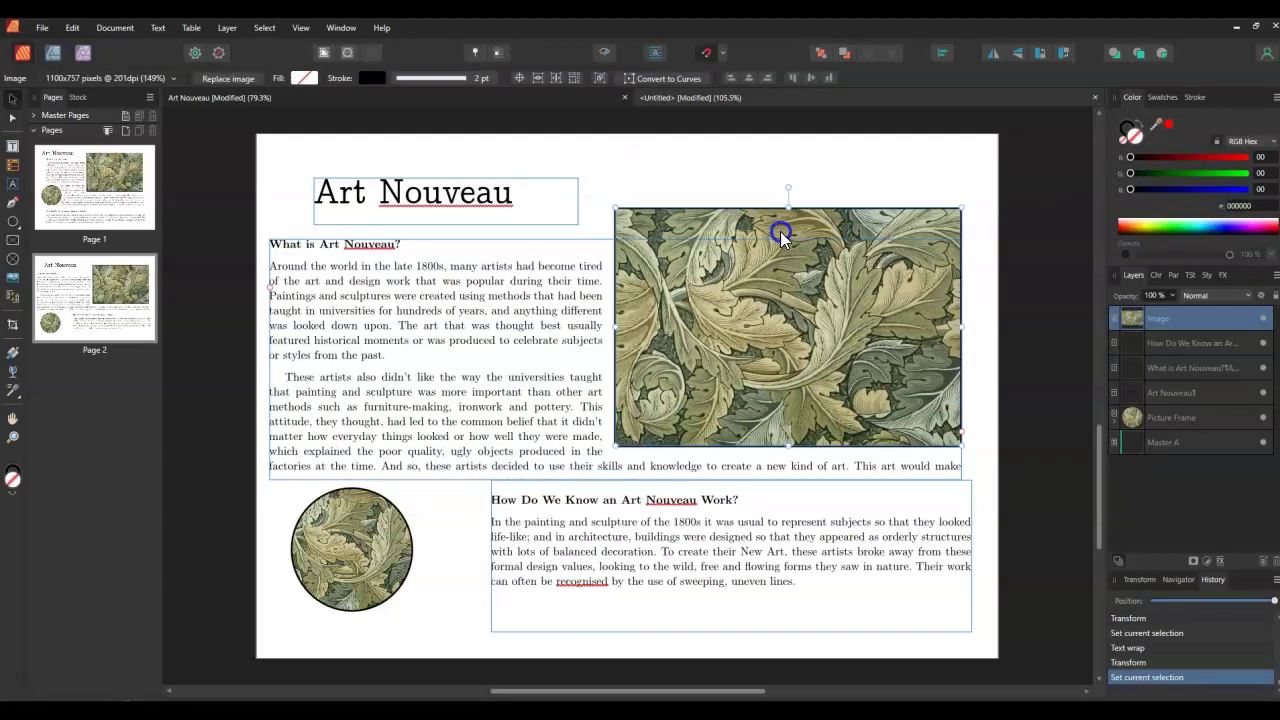
drag(961, 209, 787, 332)
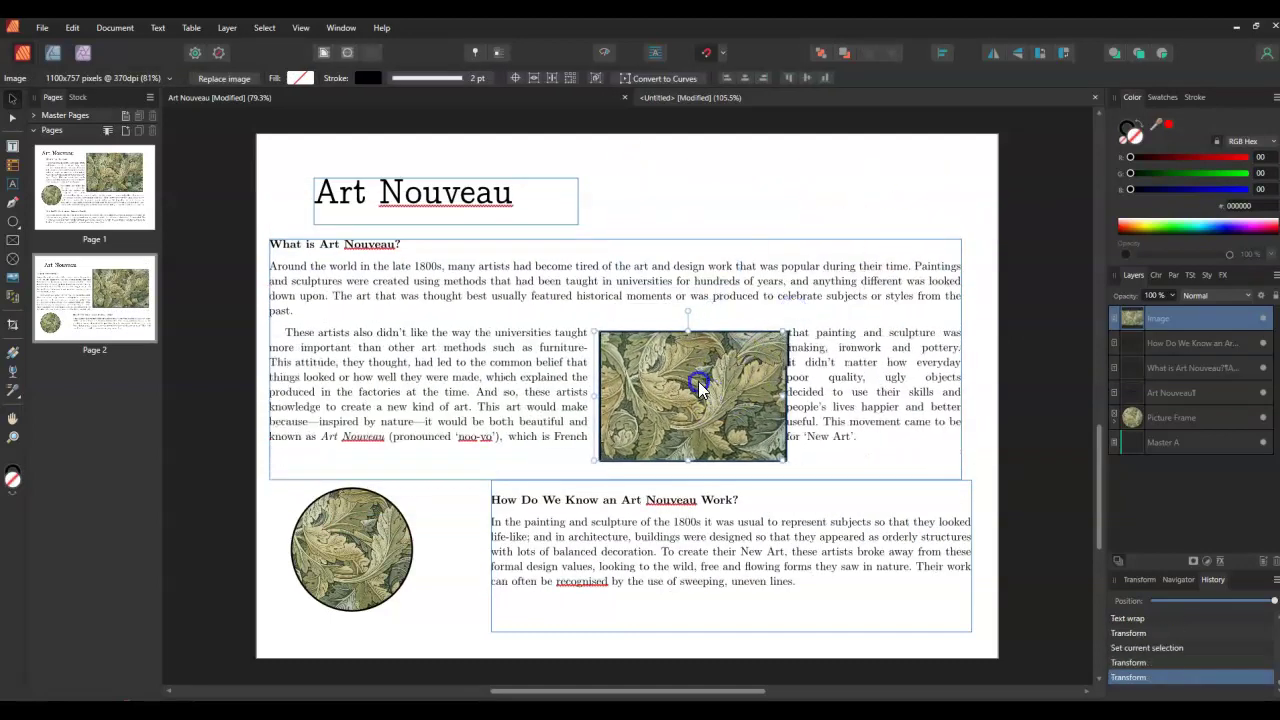
drag(698, 381, 897, 316)
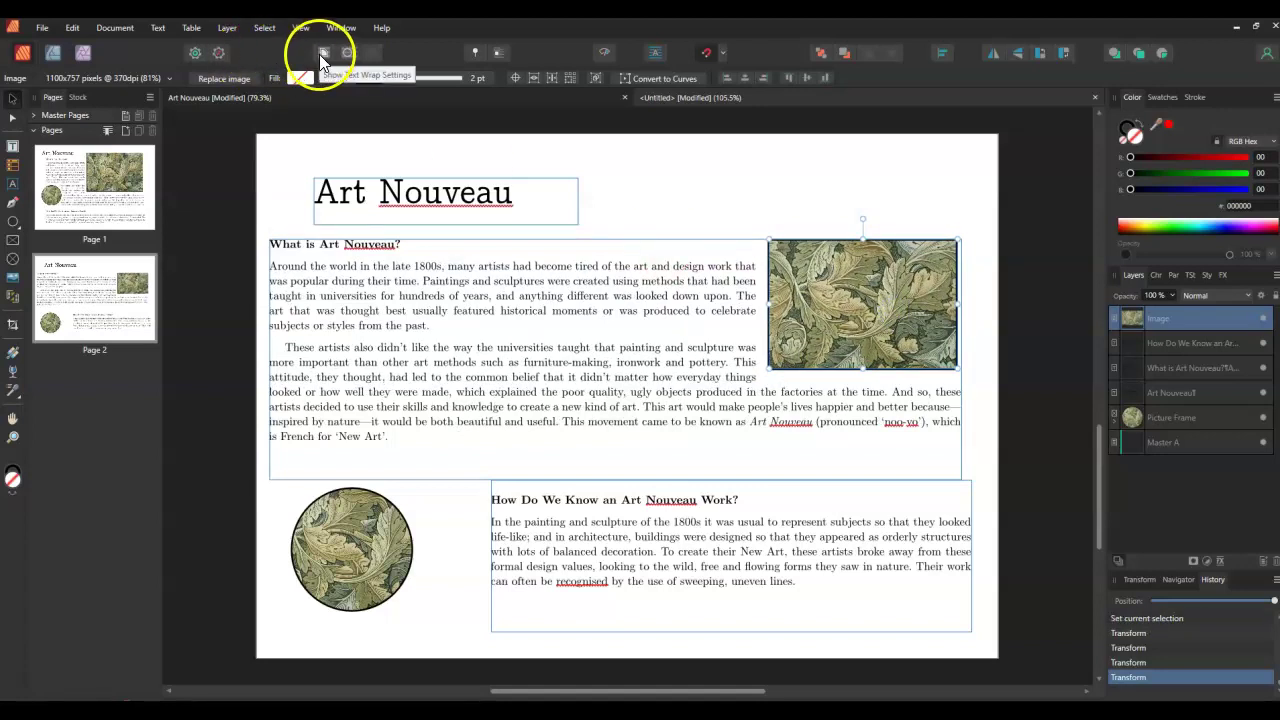
Tune the leaf image's left wrap distance and place it at the text frame's right edge
click(320, 54)
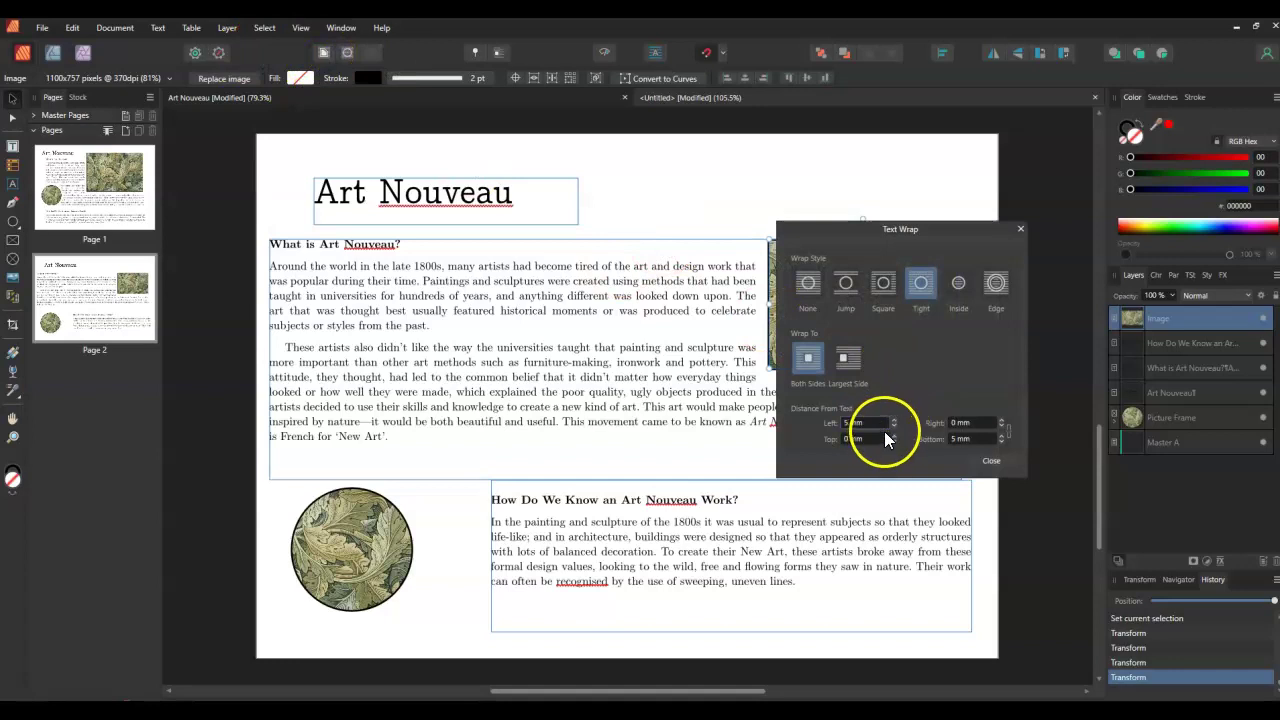
drag(880, 230, 563, 218)
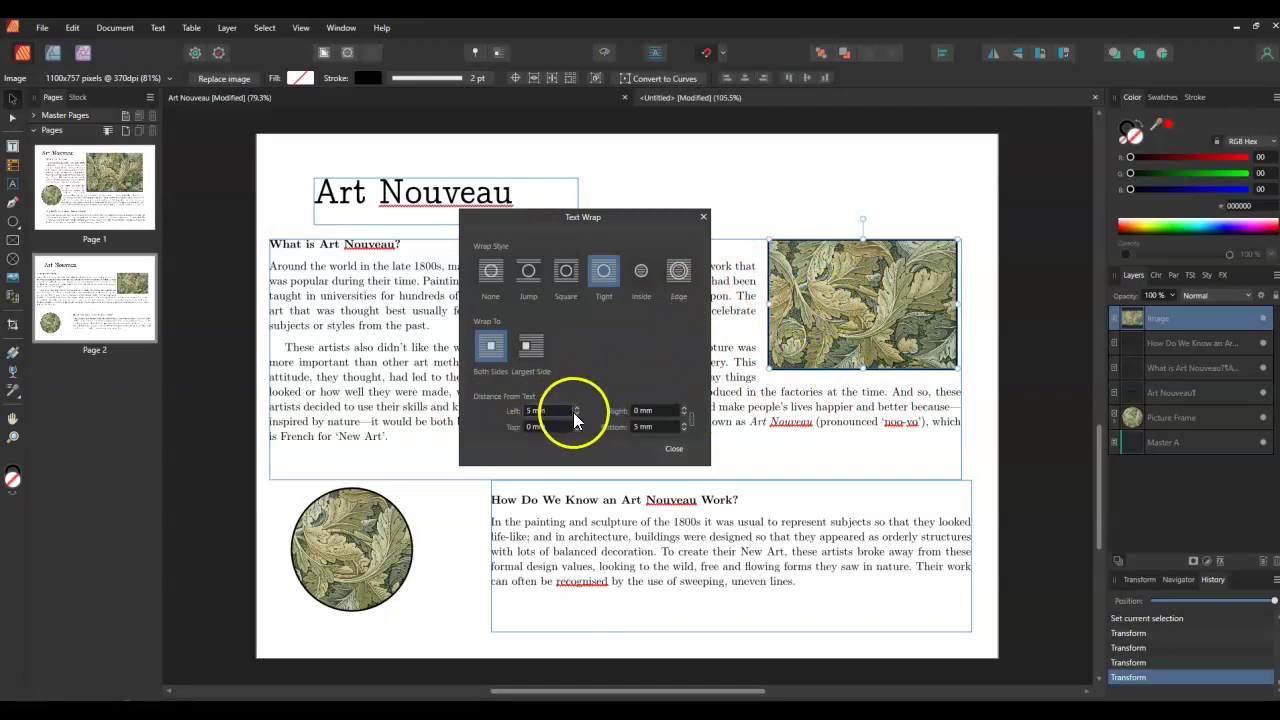
drag(573, 412, 576, 410)
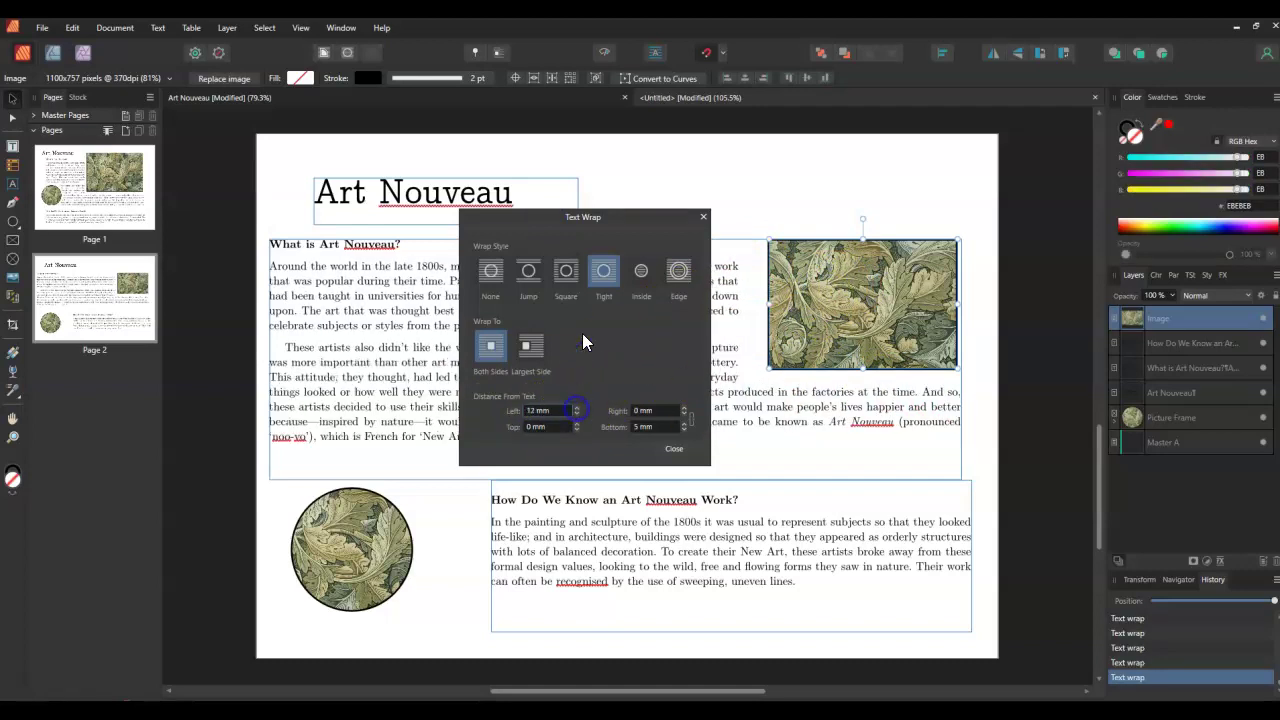
drag(636, 216, 481, 205)
drag(421, 404, 421, 404)
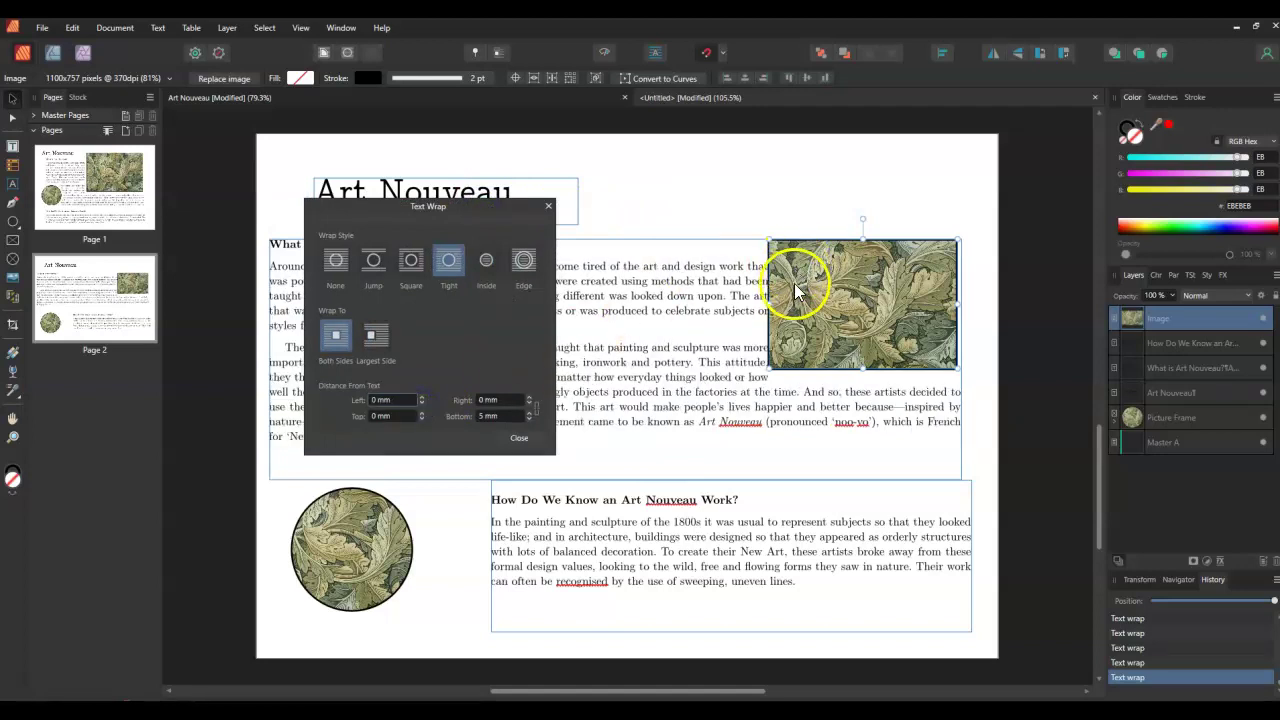
mouse_move(838, 282)
mouse_down()
mouse_move(679, 285)
mouse_move(840, 283)
mouse_up()
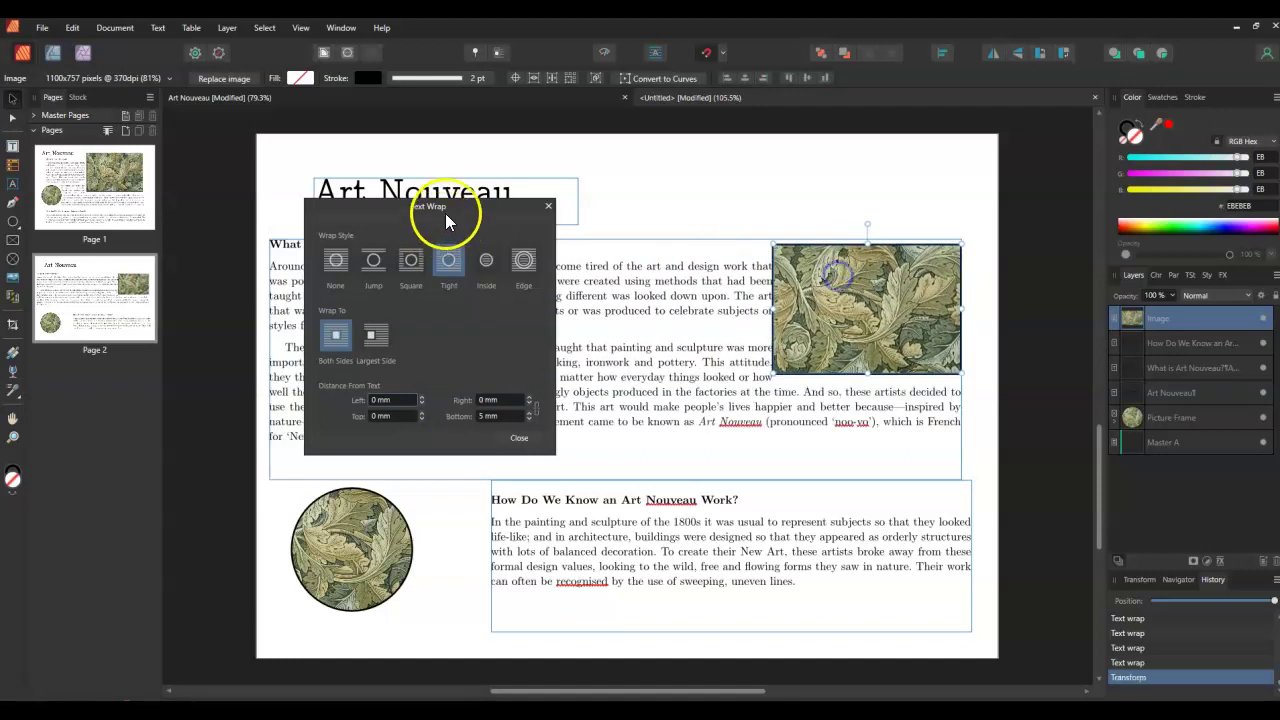
drag(455, 212, 489, 210)
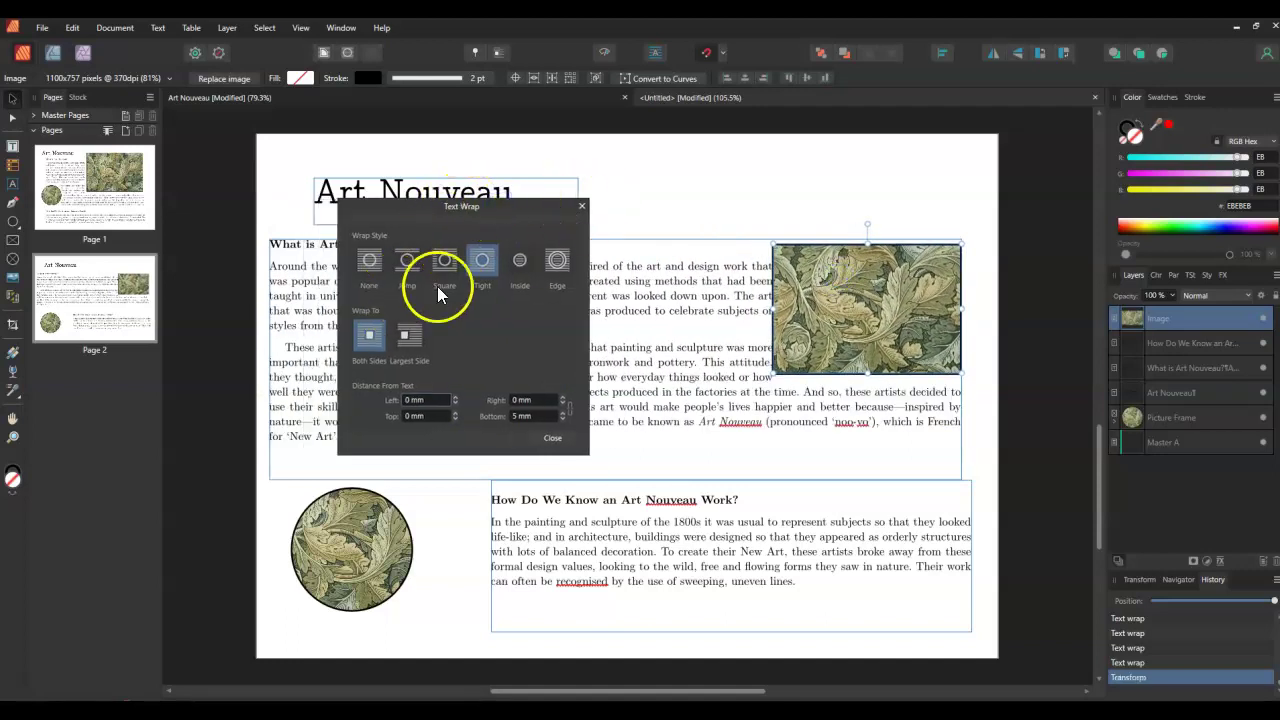
Move the circular picture frame up into the first body text block
click(580, 212)
click(344, 543)
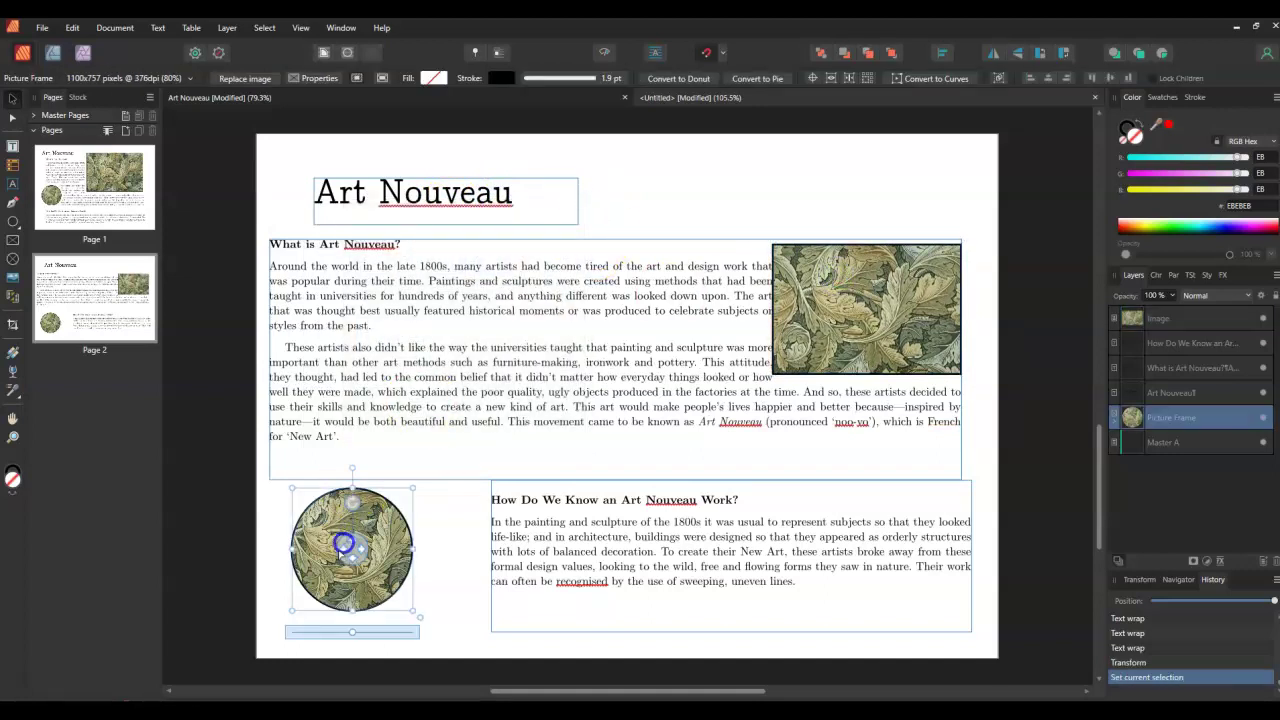
drag(394, 541, 463, 347)
Select the circular picture frame in the Layers panel, inspecting its nested image
double_click(466, 352)
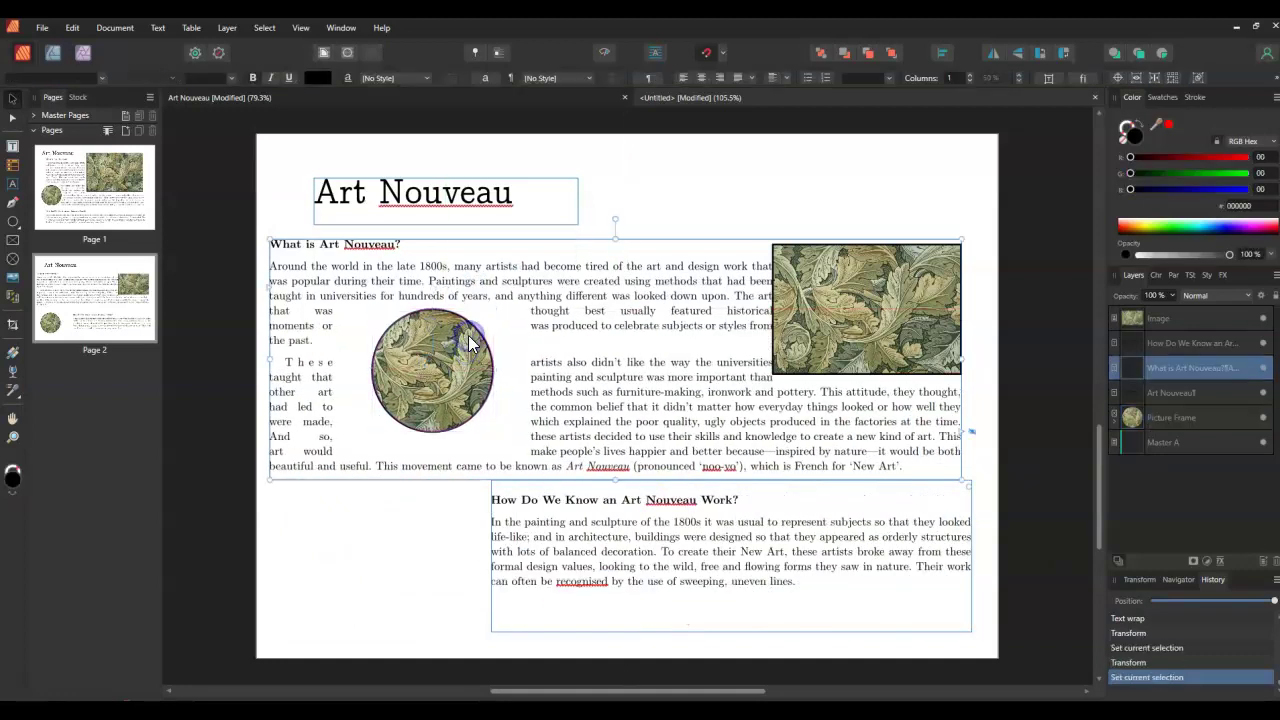
click(1175, 424)
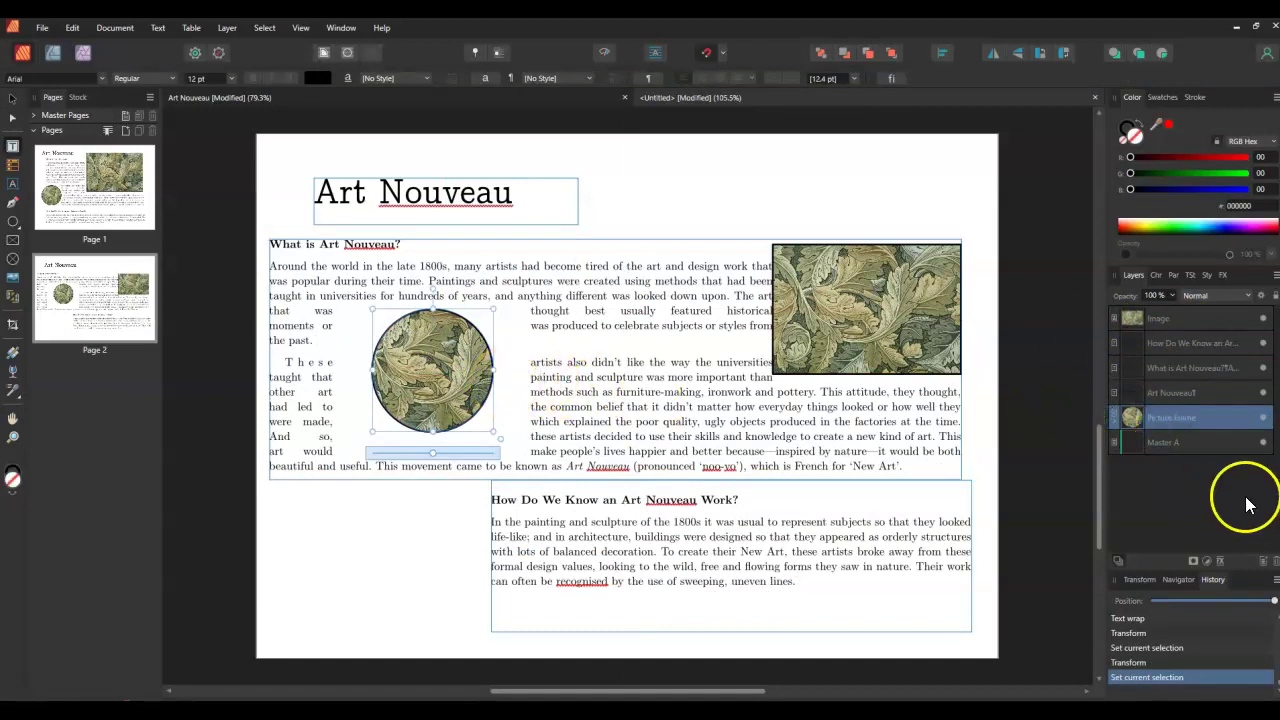
click(1116, 418)
click(1117, 443)
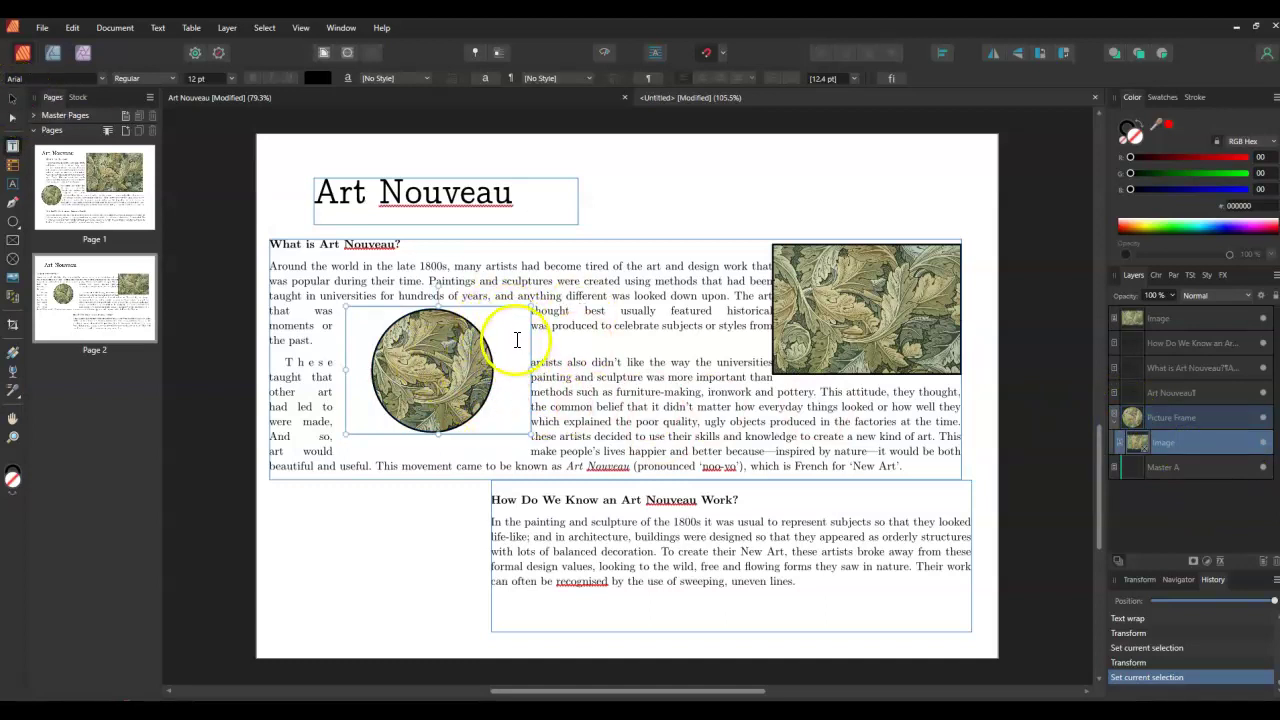
click(338, 548)
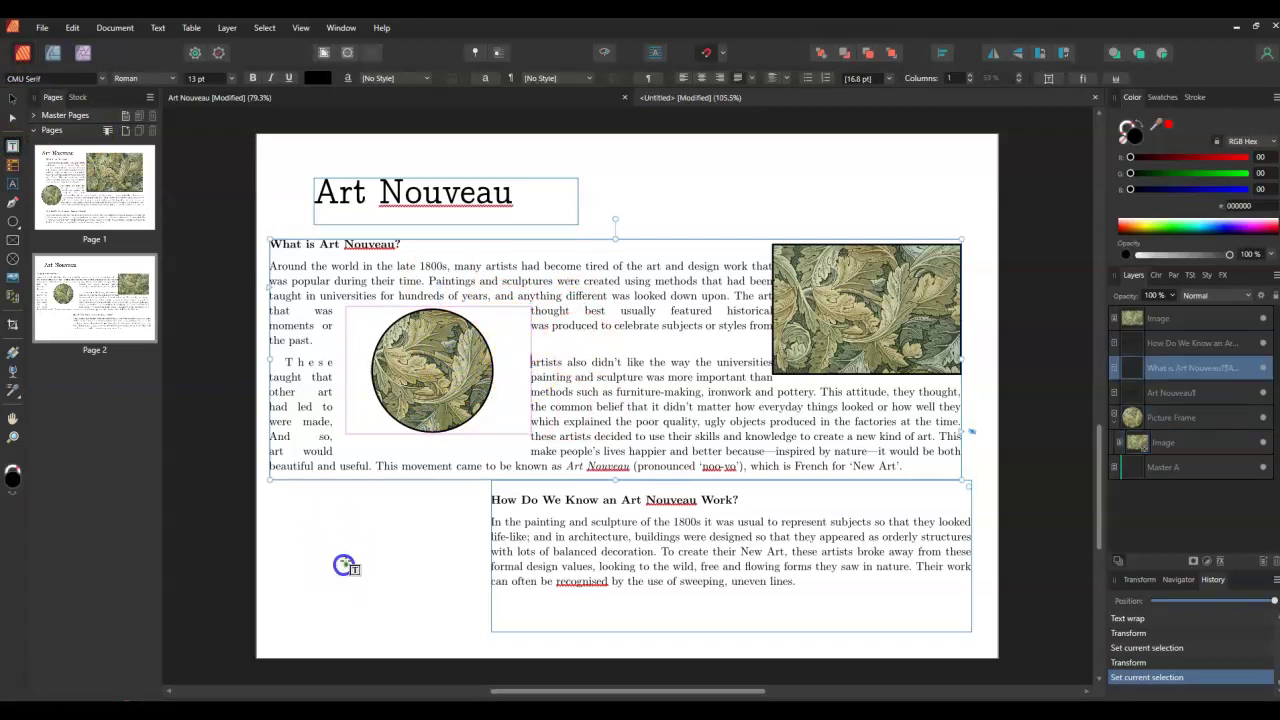
click(429, 367)
click(1182, 420)
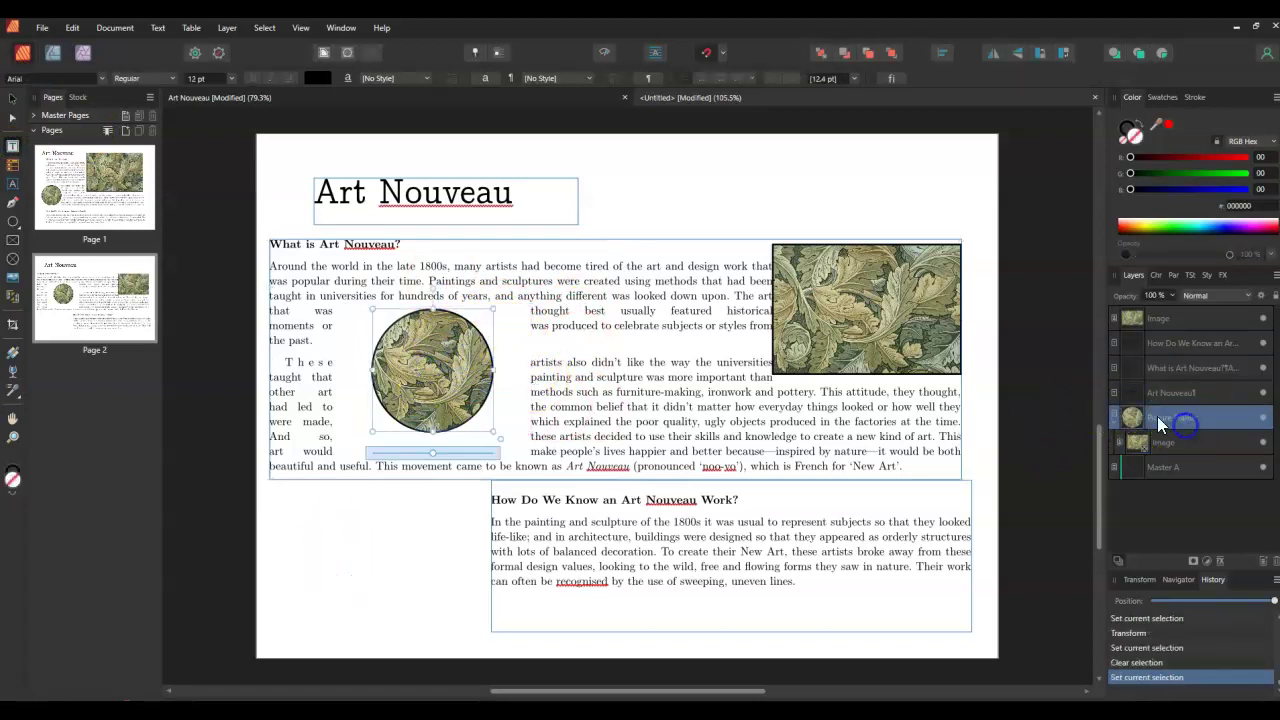
Set the circle's text wrap to Tight with a 4 mm left and 5 mm right gap
click(323, 55)
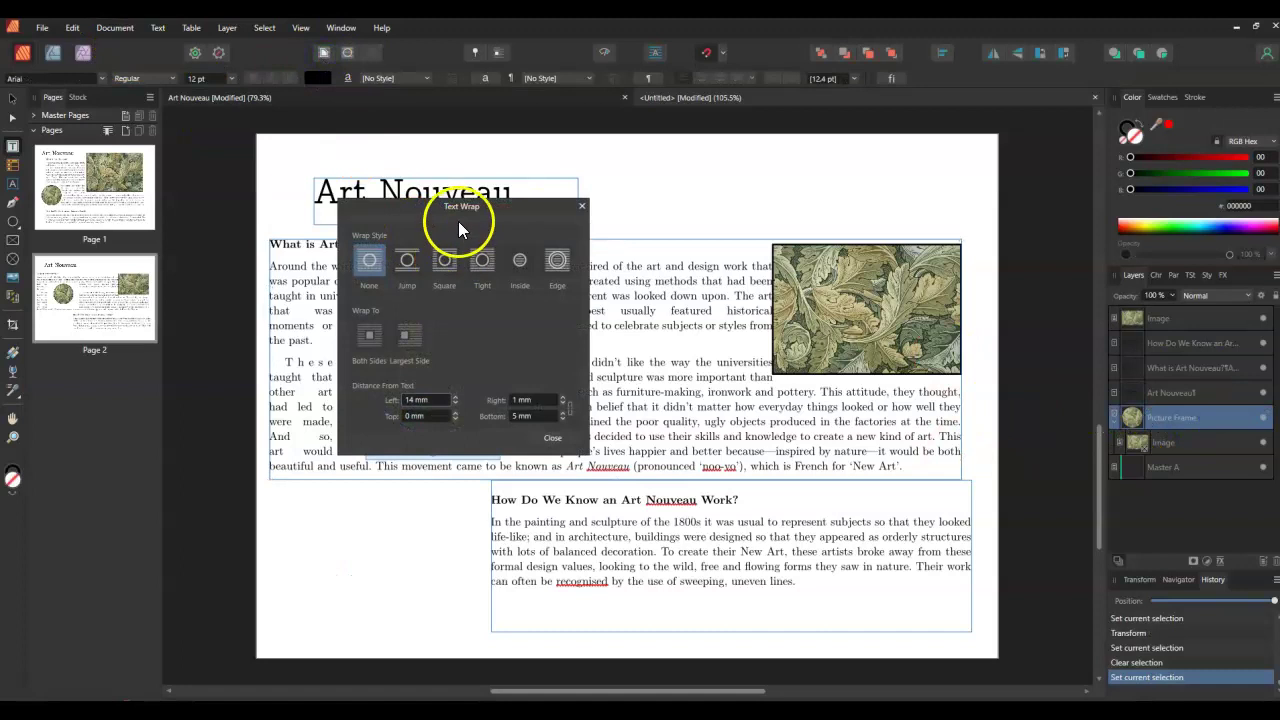
drag(505, 206, 836, 221)
click(813, 279)
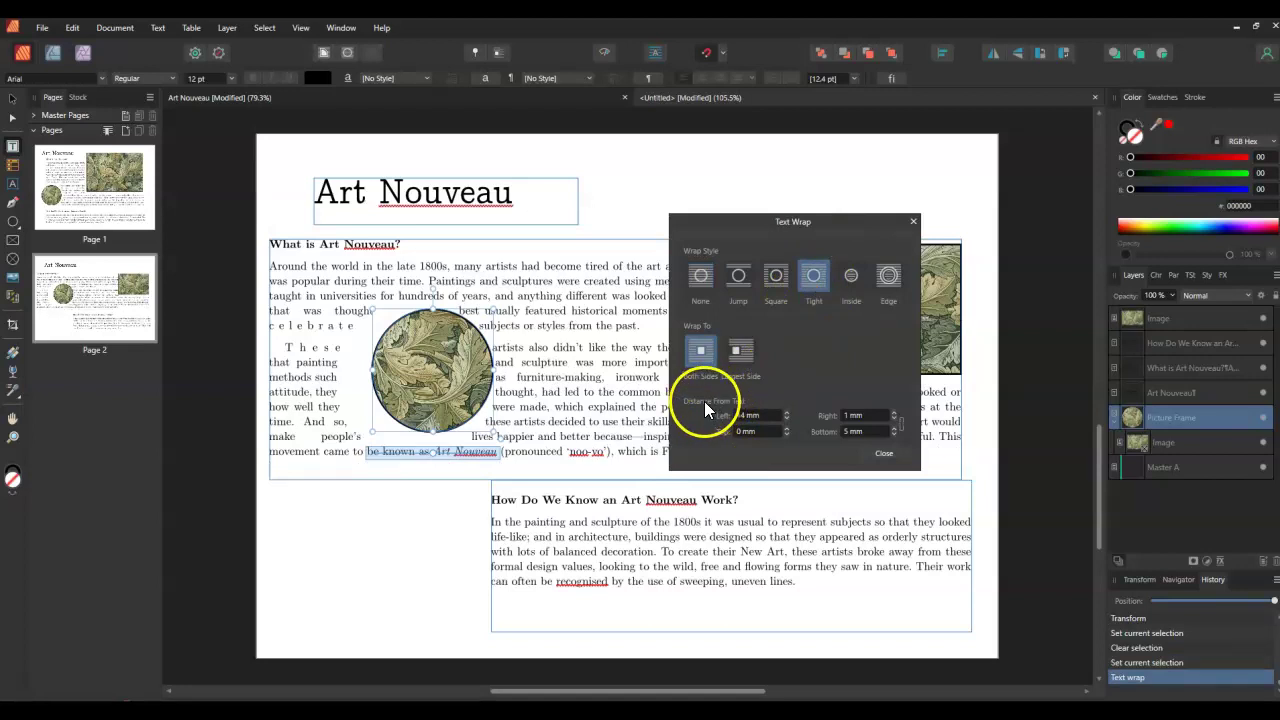
click(787, 419)
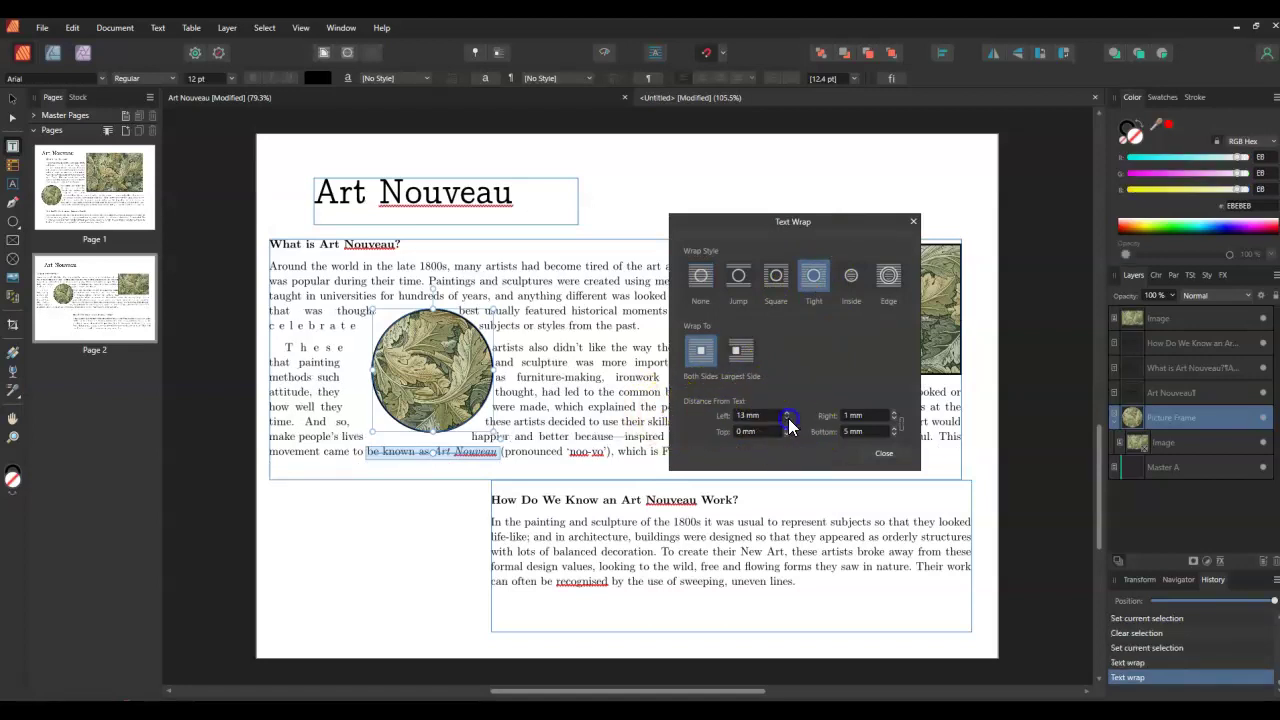
click(787, 419)
click(787, 419)
click(787, 419)
click(787, 419)
click(787, 419)
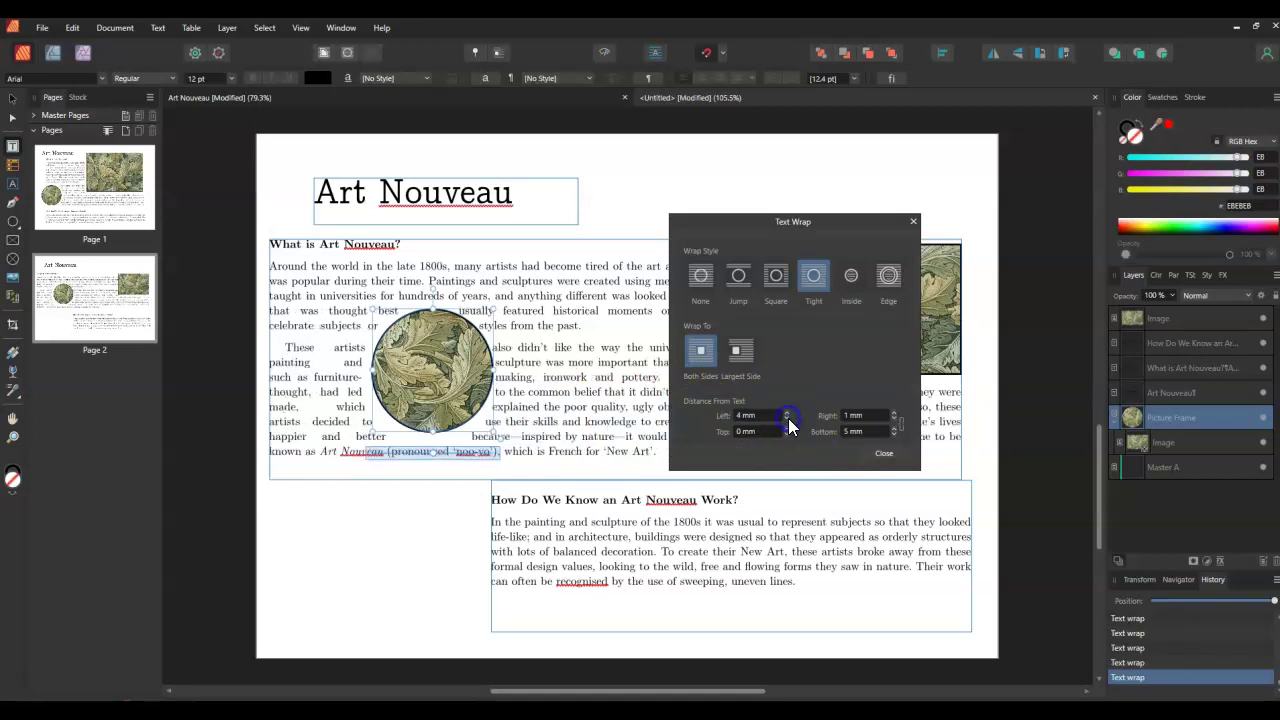
click(895, 412)
click(895, 412)
click(895, 412)
click(895, 412)
click(895, 412)
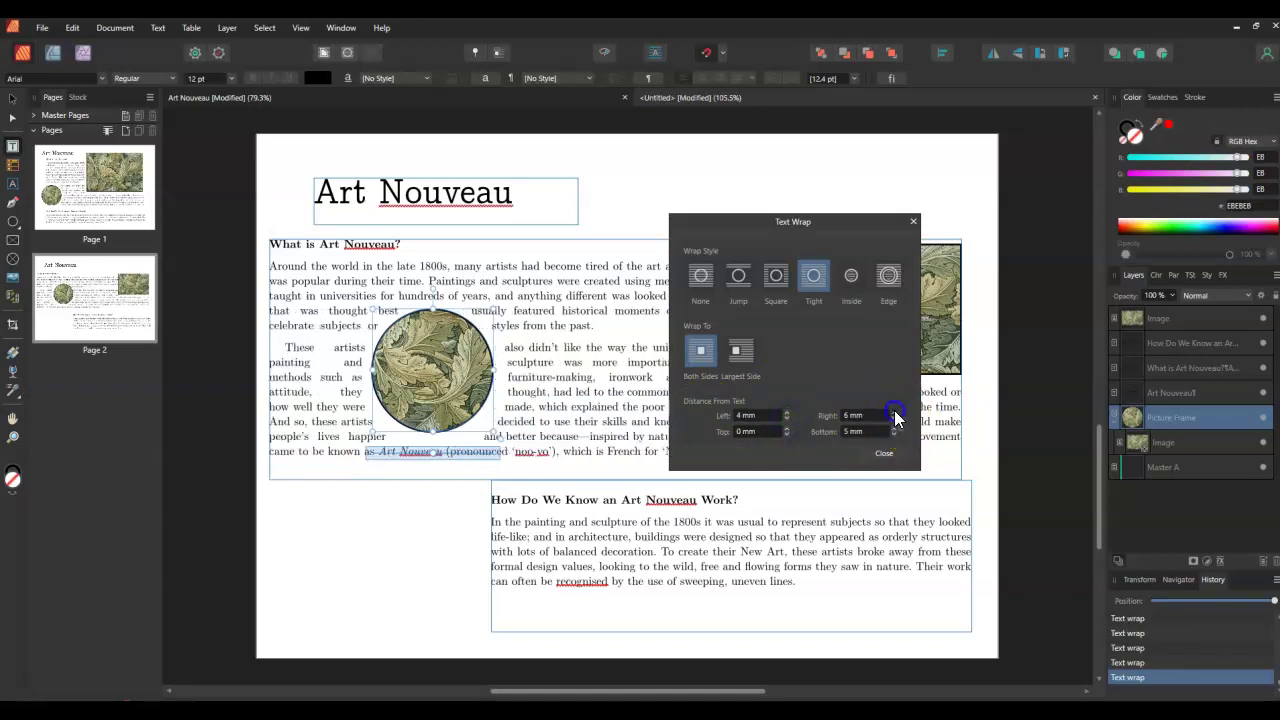
click(790, 430)
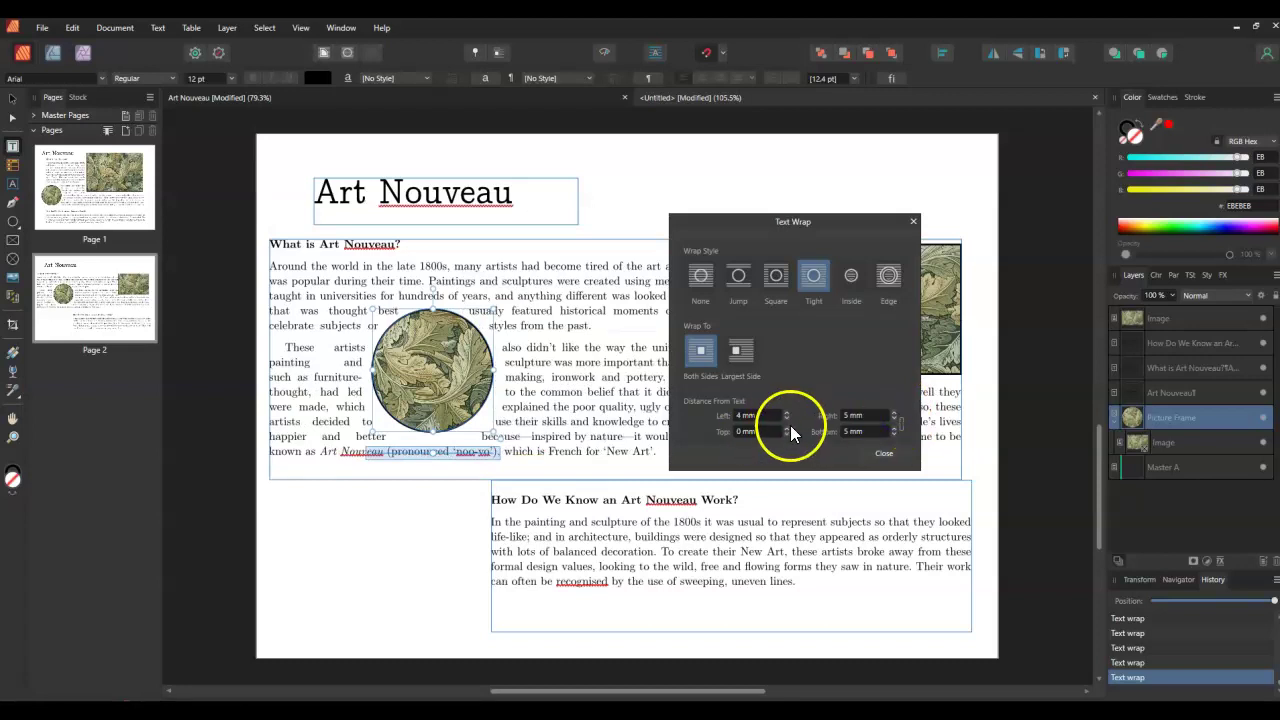
Set the circle's top and bottom wrap gaps to 0 mm
click(788, 427)
click(788, 427)
click(788, 427)
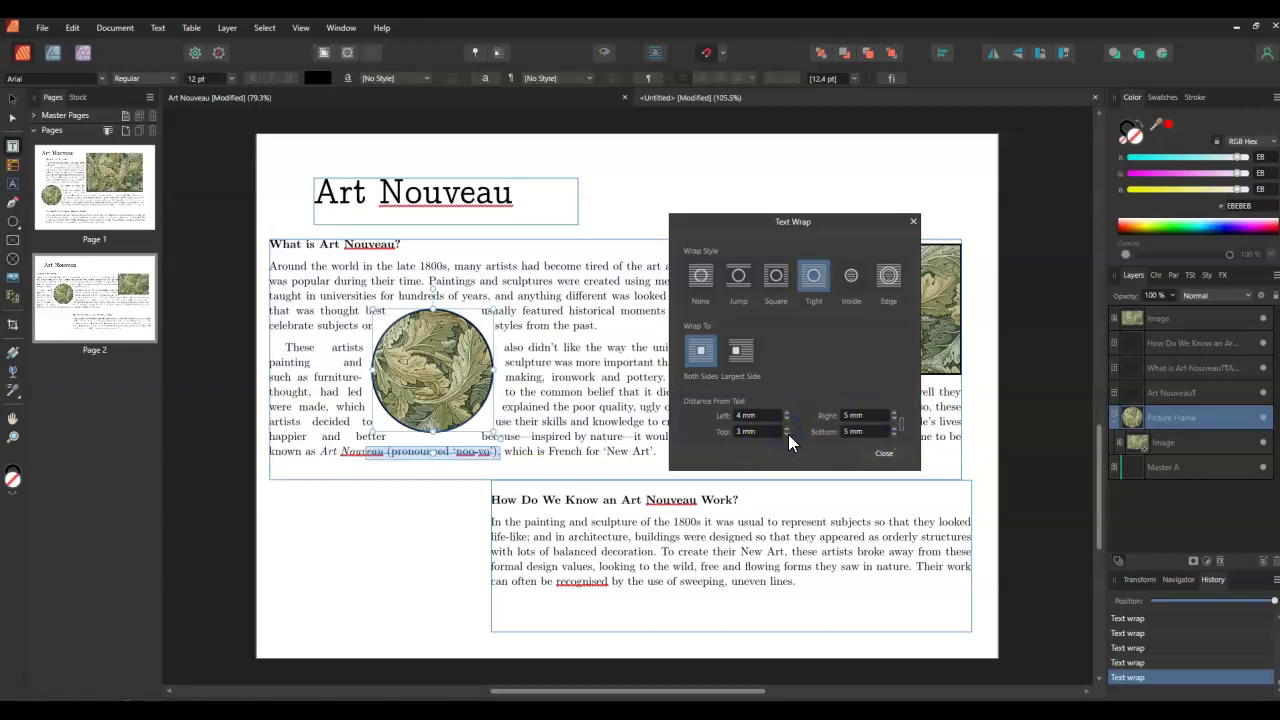
click(787, 434)
click(787, 434)
click(787, 434)
click(893, 428)
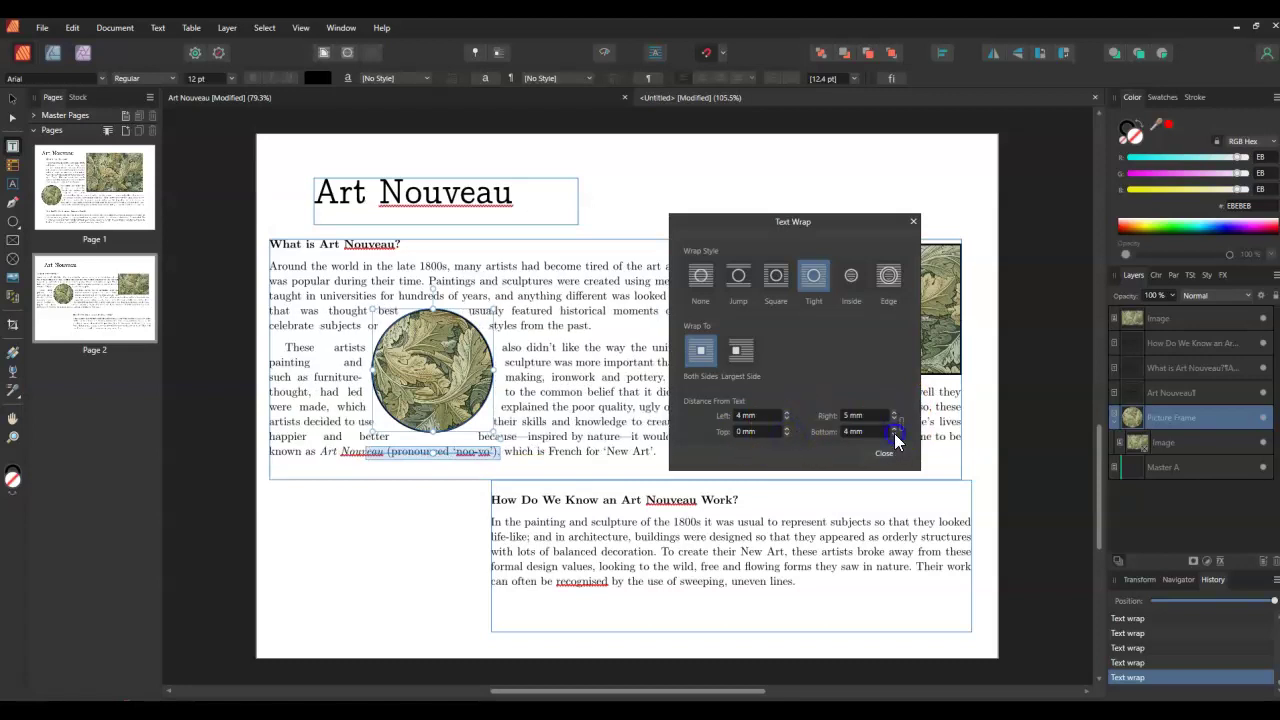
click(893, 434)
click(893, 428)
click(893, 434)
click(894, 435)
click(894, 435)
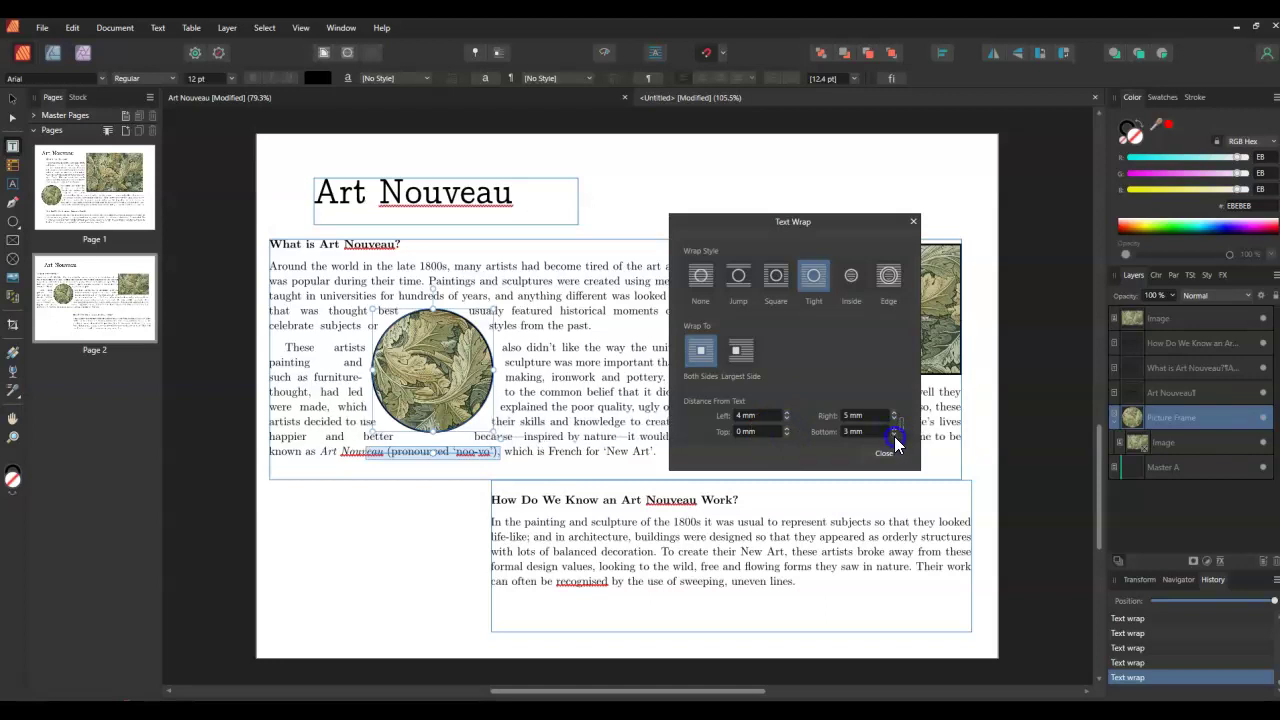
click(894, 435)
click(894, 435)
click(894, 435)
click(894, 429)
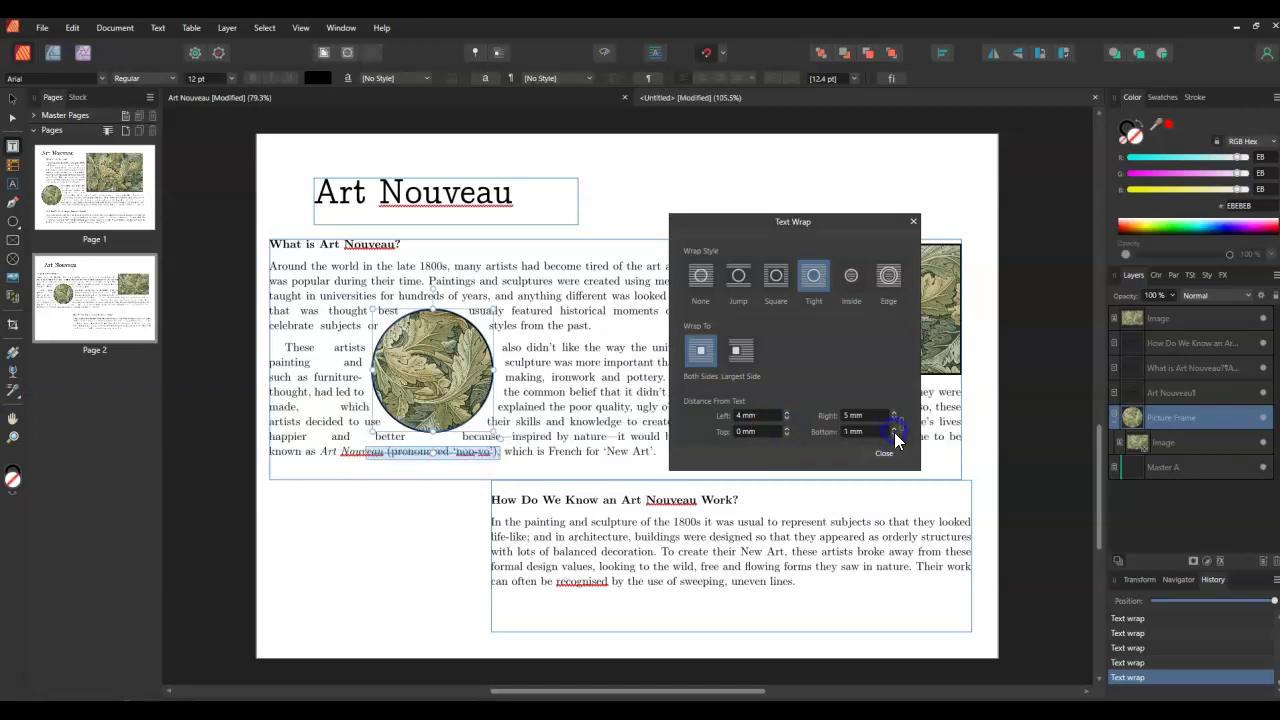
click(894, 435)
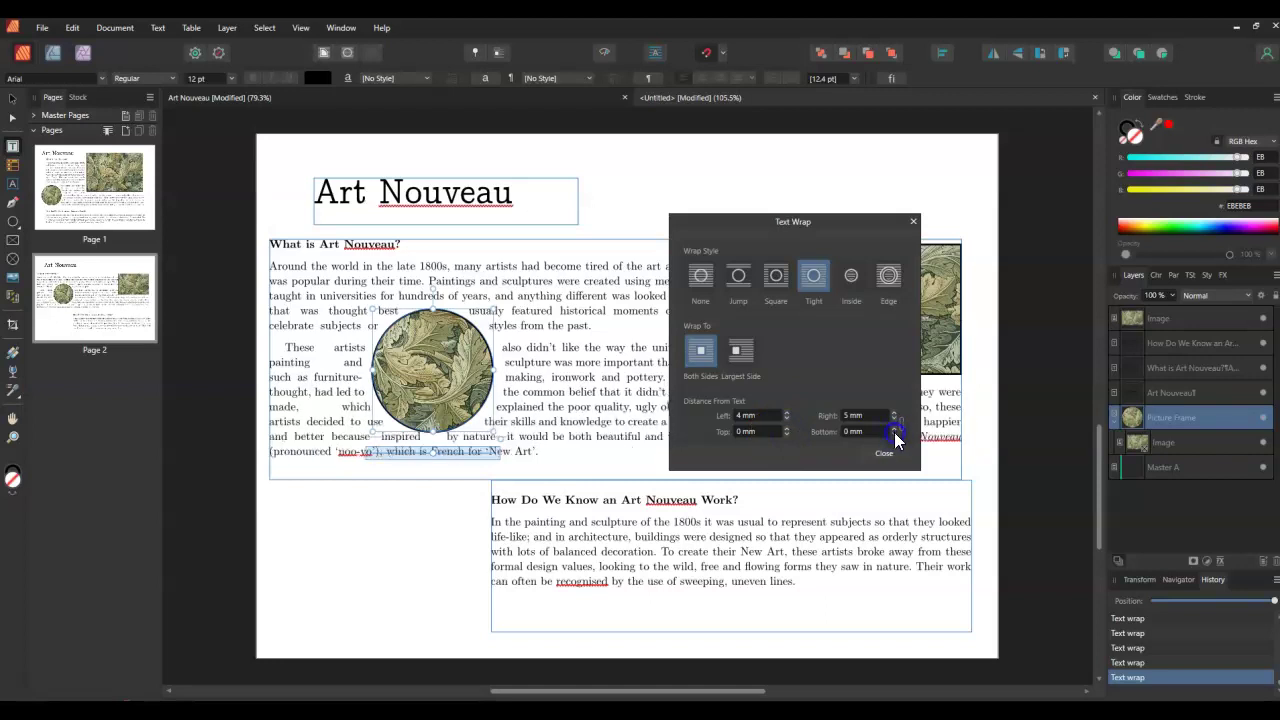
Close the Text Wrap settings and select the What is Art Nouveau text frame
click(912, 221)
click(892, 262)
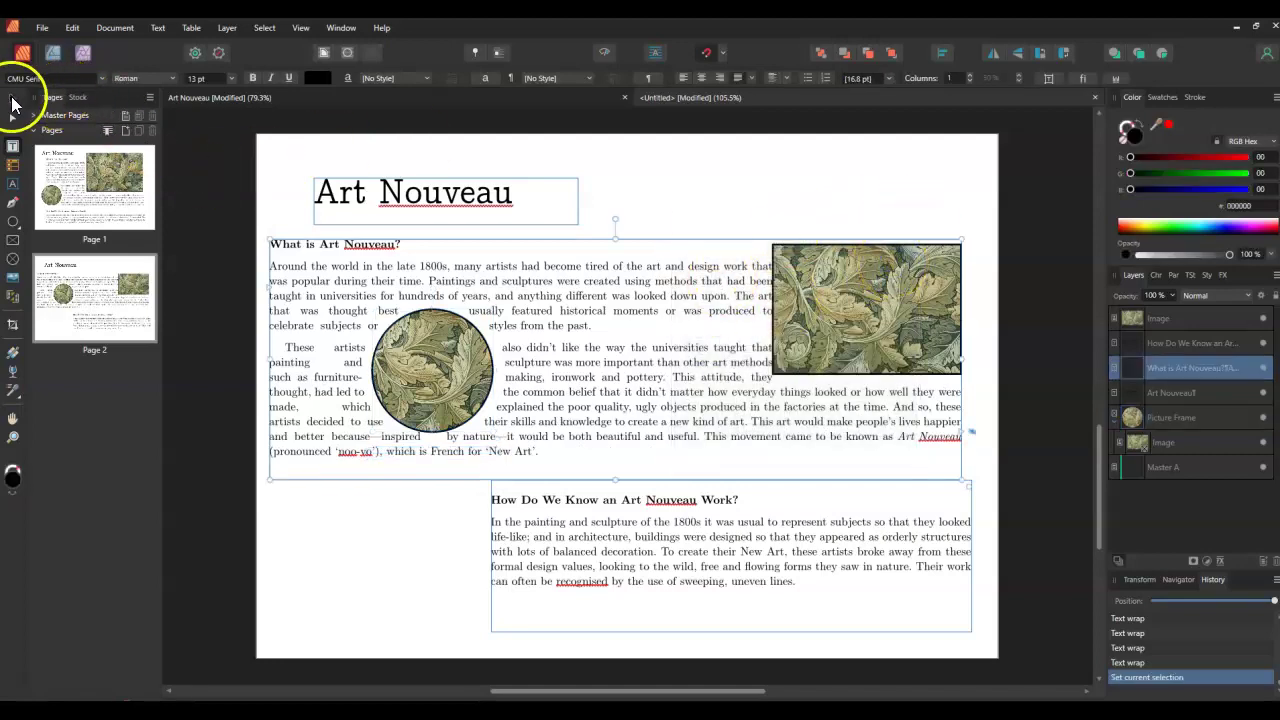
click(12, 99)
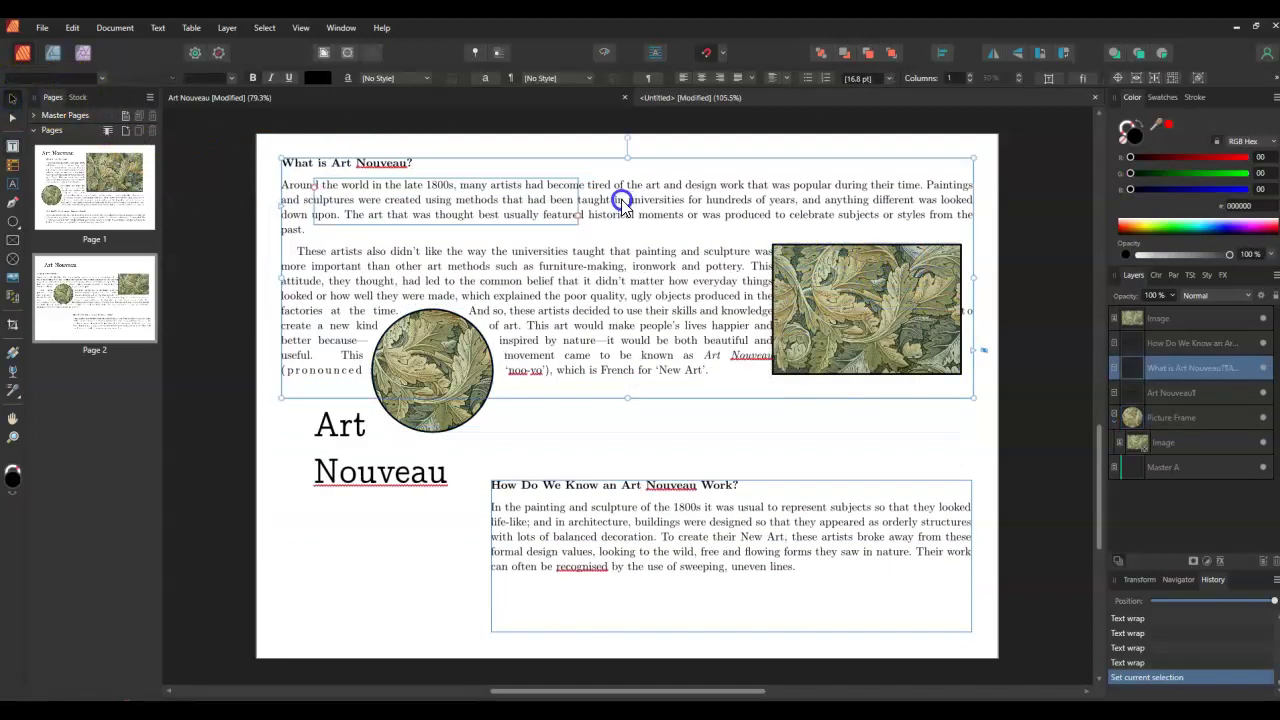